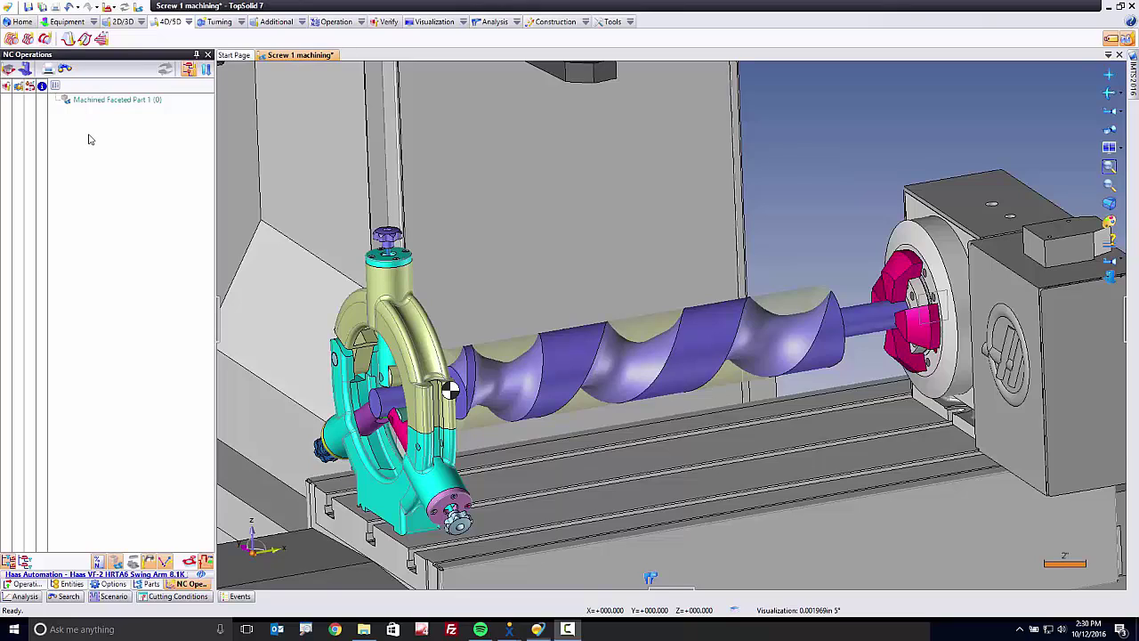
Start a Screw Milling operation using tool T1, the 0.75 in slot mill
{"action": "left_click", "coordinate": [44, 39]}
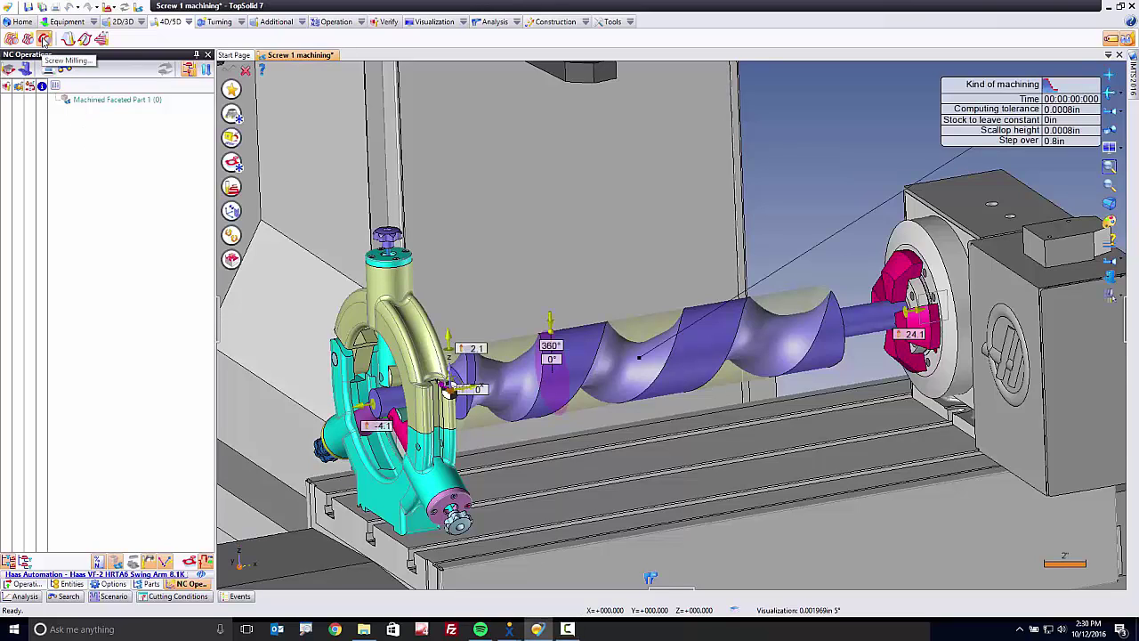
{"action": "left_click", "coordinate": [231, 117]}
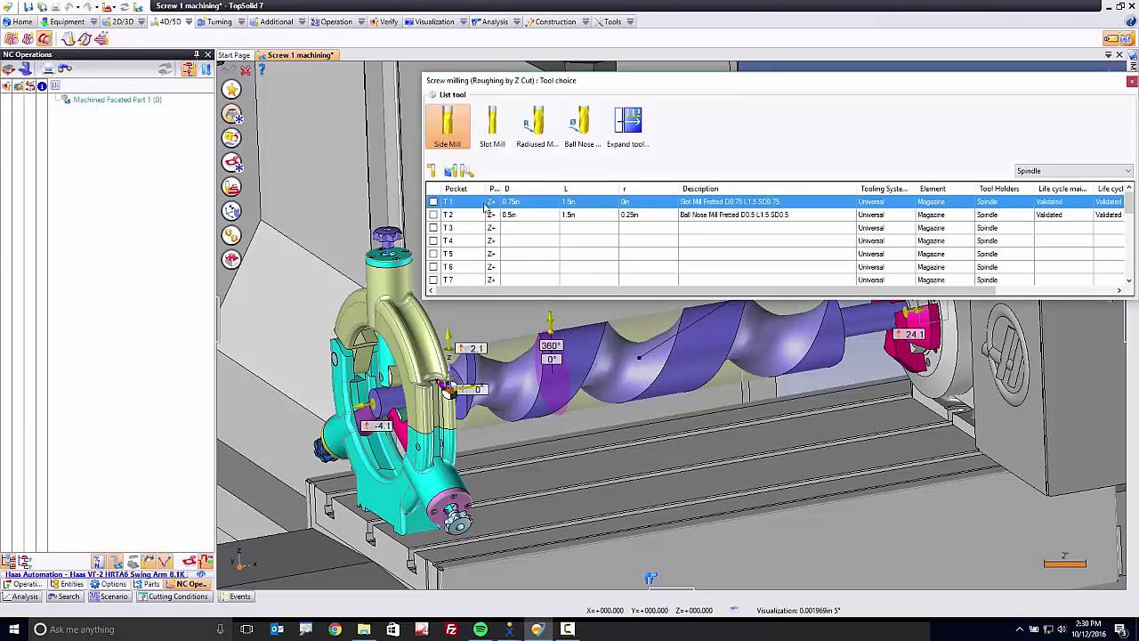
{"action": "left_click", "coordinate": [434, 203]}
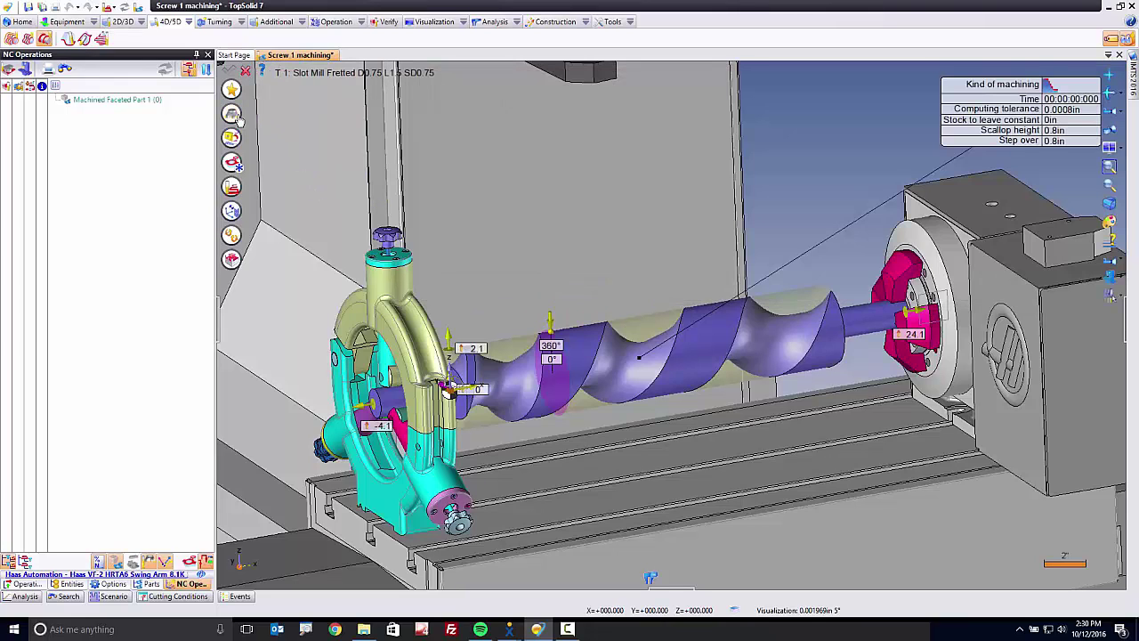
Assign the two helical edges bounding the screw's flute as the first and second curves of the machining geometry
{"action": "left_click", "coordinate": [232, 162]}
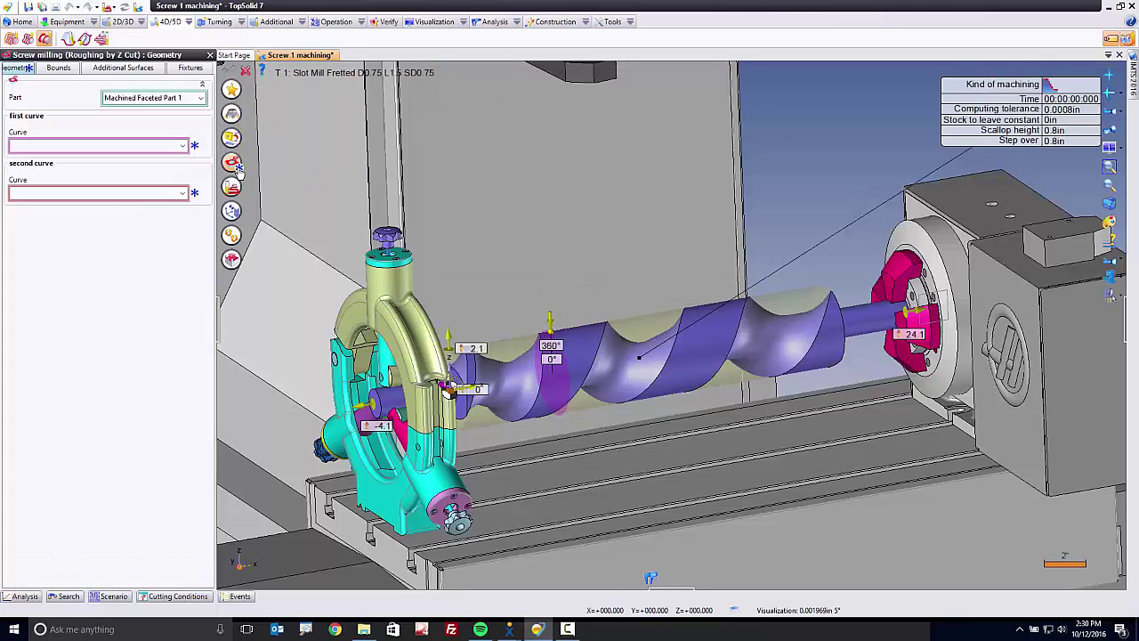
{"action": "left_click", "coordinate": [138, 145]}
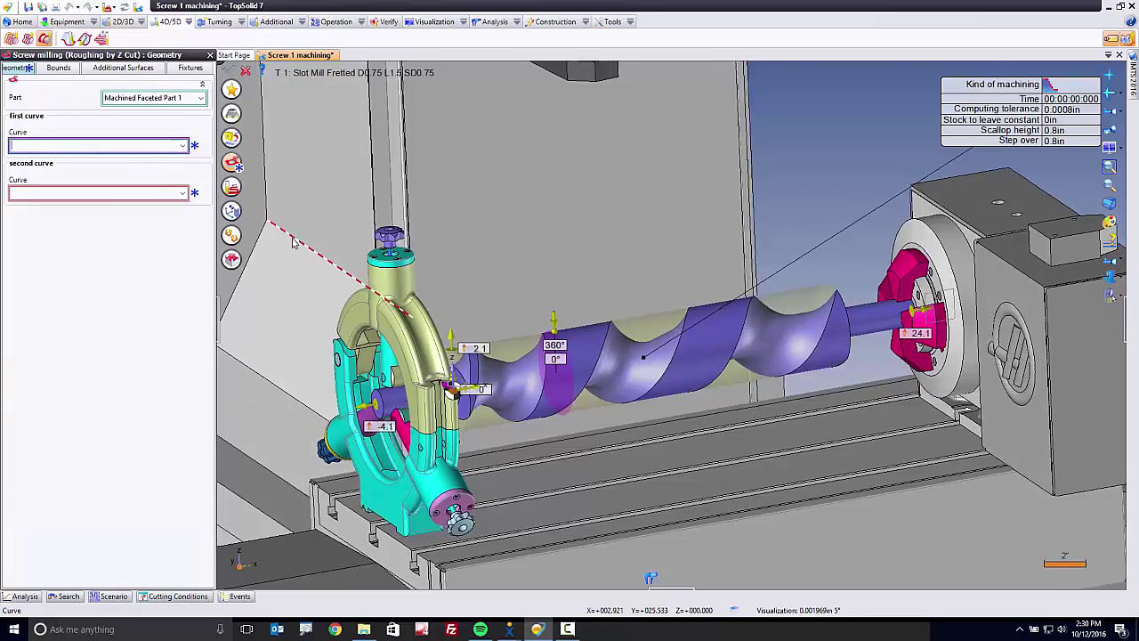
{"action": "scroll", "coordinate": [294, 243], "scroll_direction": "up", "scroll_amount": 4}
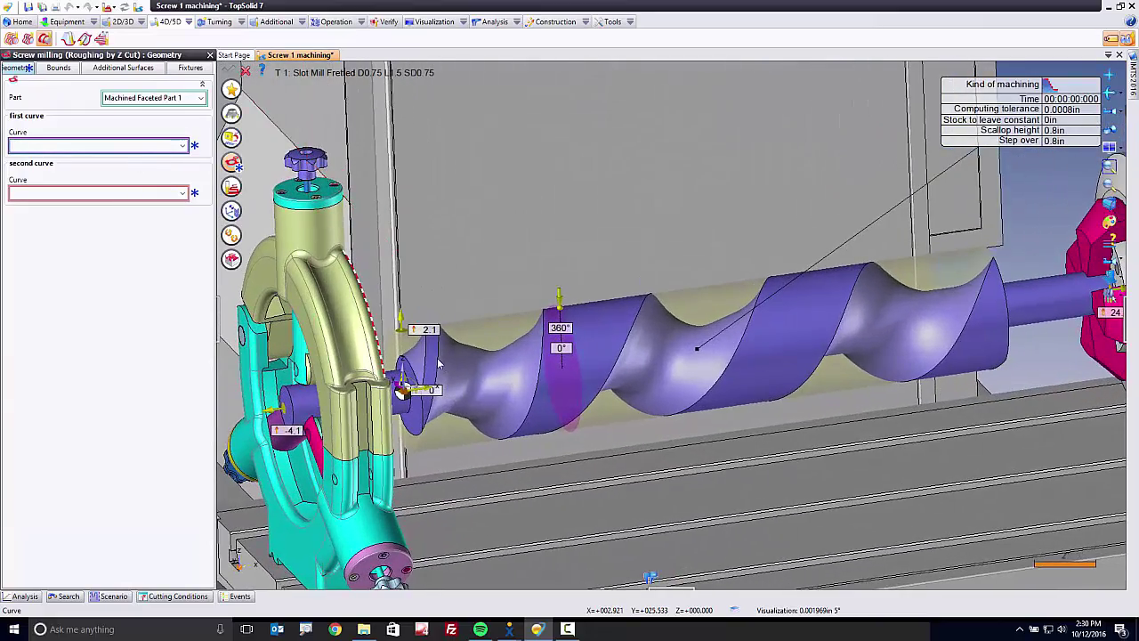
{"action": "left_click", "coordinate": [453, 365]}
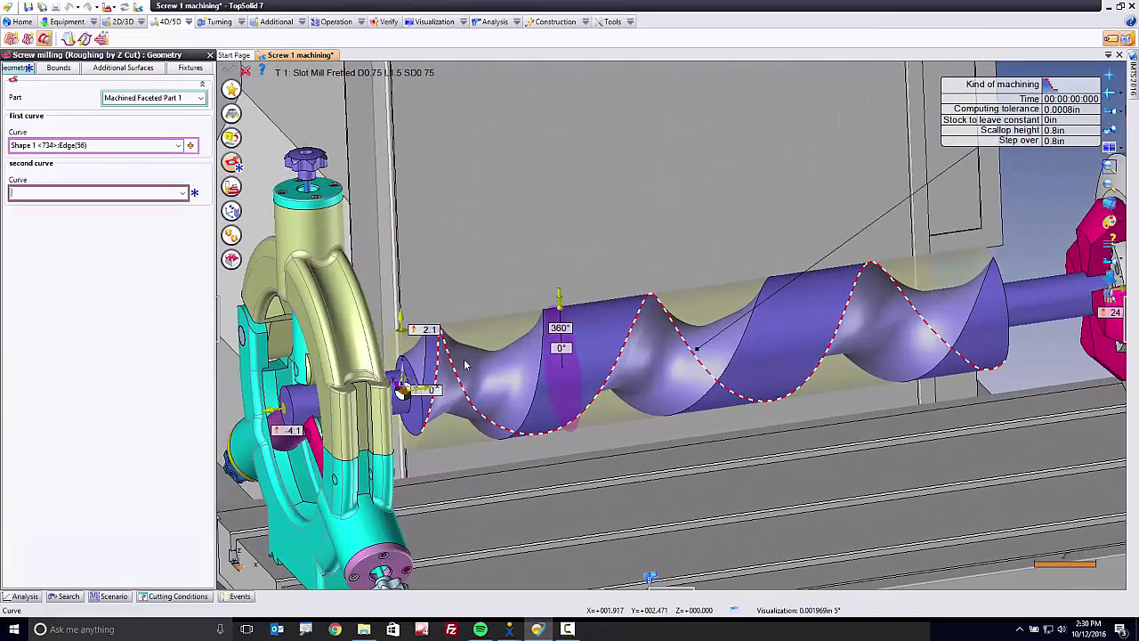
{"action": "left_click", "coordinate": [540, 374]}
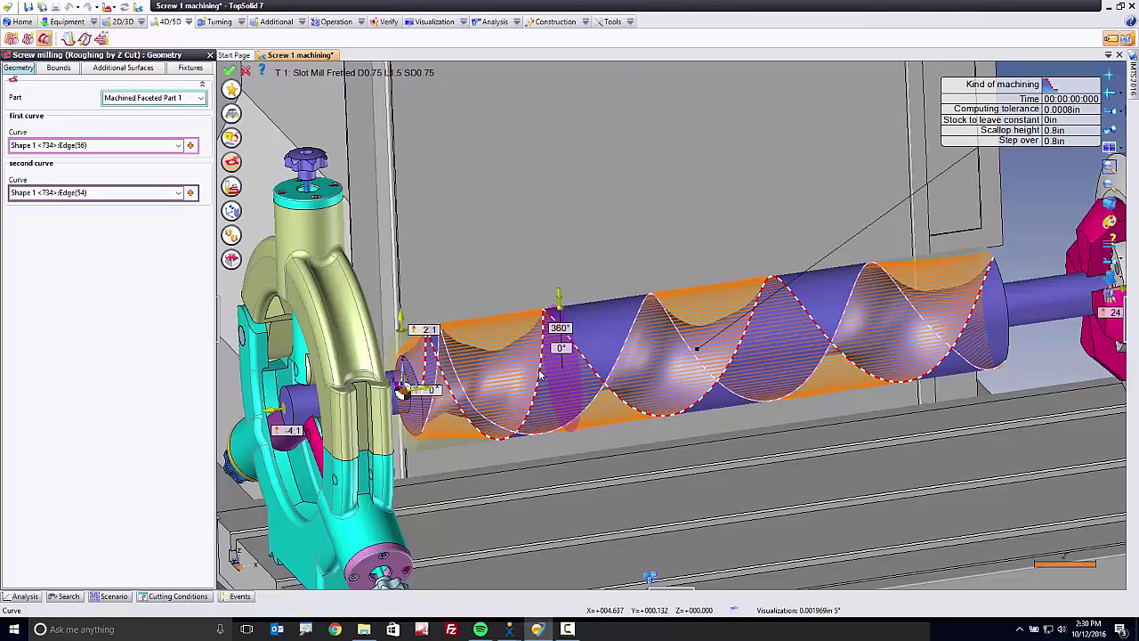
Set the roughing stock to leave to 0.02 in, Z step over to 0.125 in and step over to 0.3 in
{"action": "left_click", "coordinate": [231, 187]}
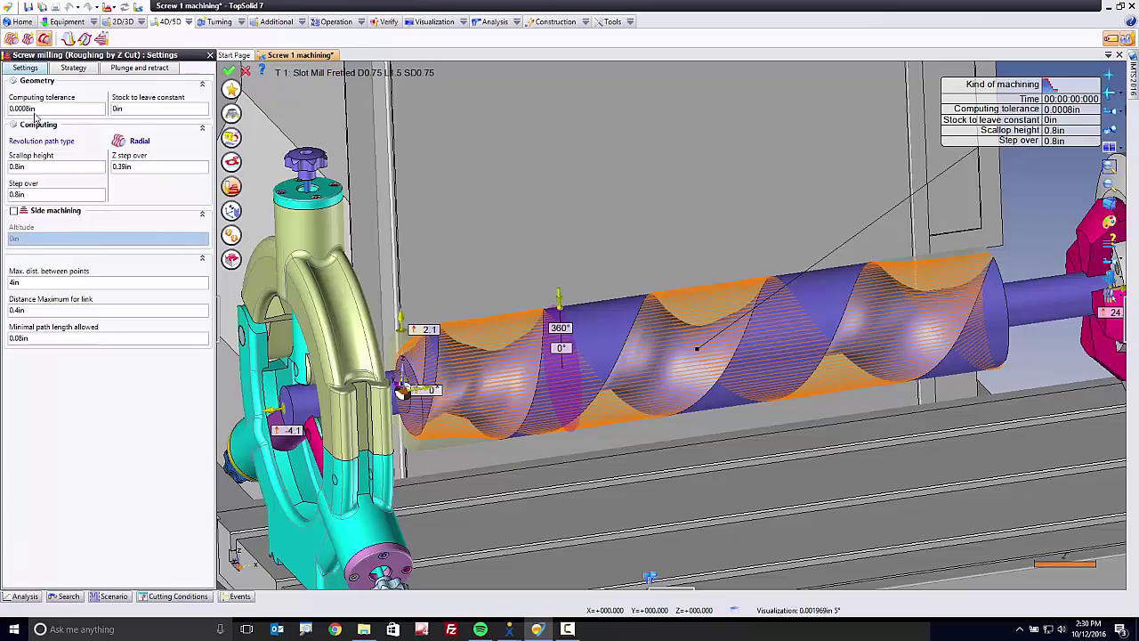
{"action": "left_click", "coordinate": [141, 112]}
{"action": "type", "text": ".02"}
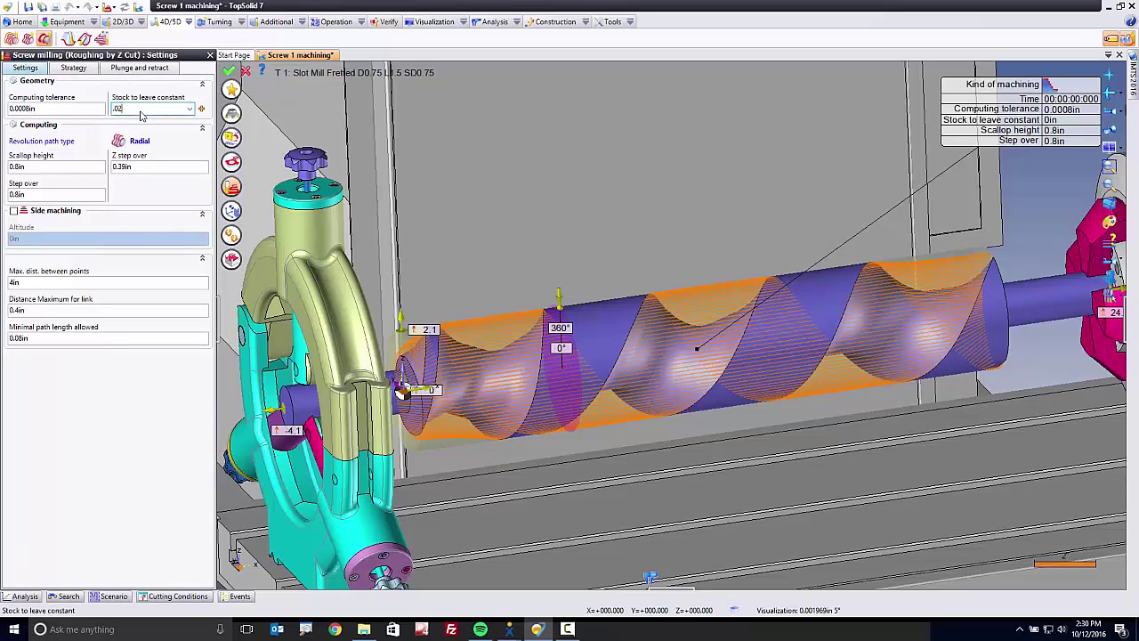
{"action": "key", "text": "Return"}
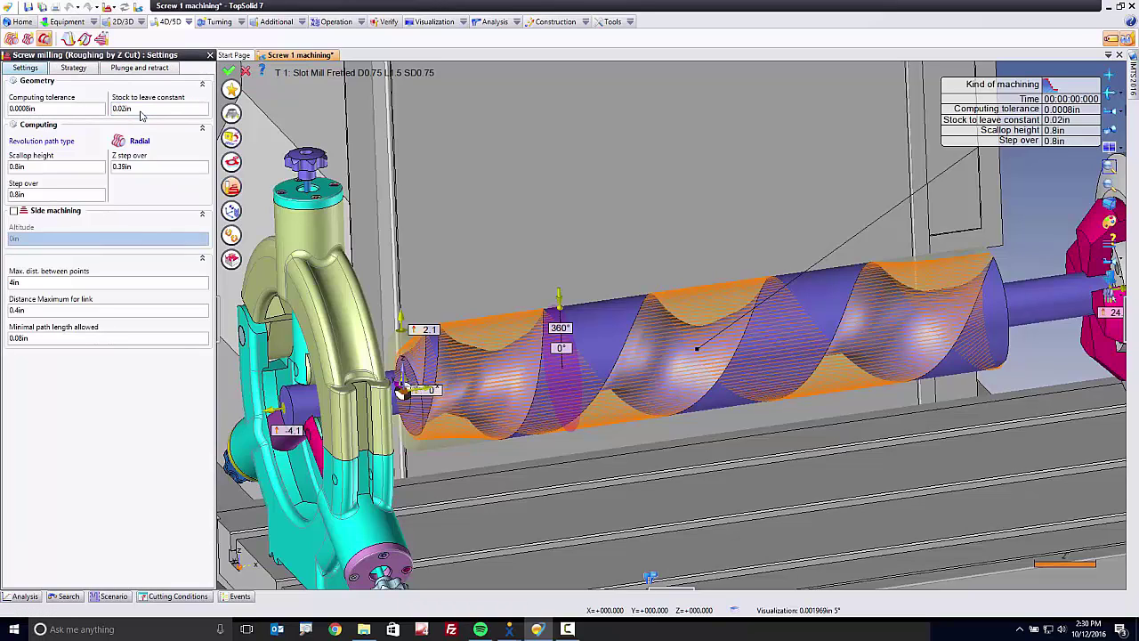
{"action": "left_click", "coordinate": [135, 168]}
{"action": "type", "text": ".125"}
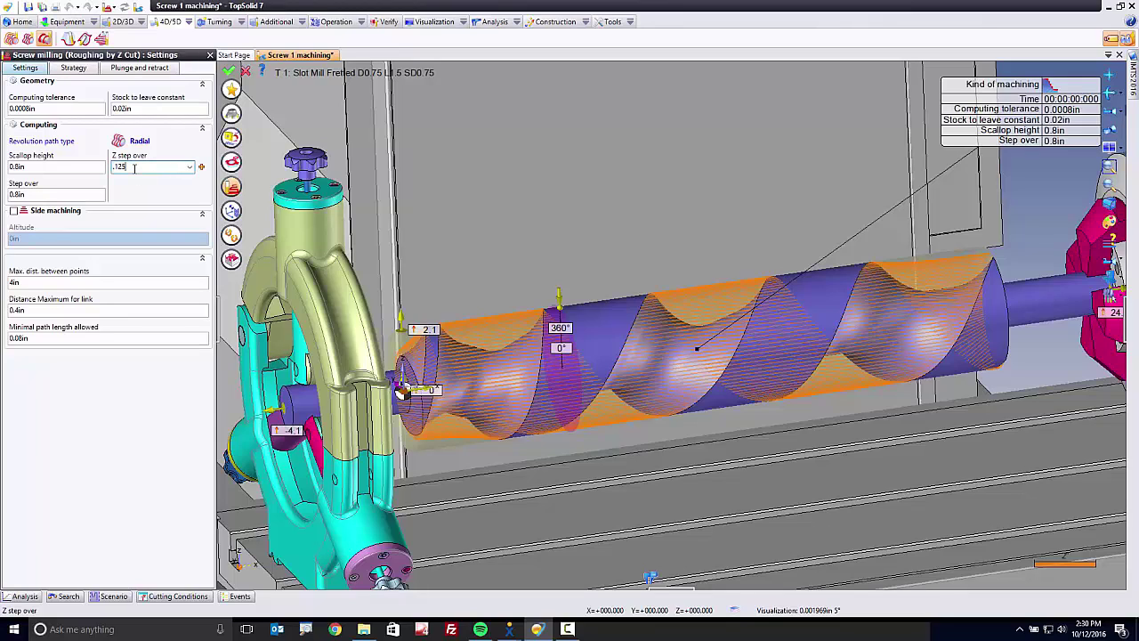
{"action": "left_click", "coordinate": [35, 195]}
{"action": "type", "text": ".3"}
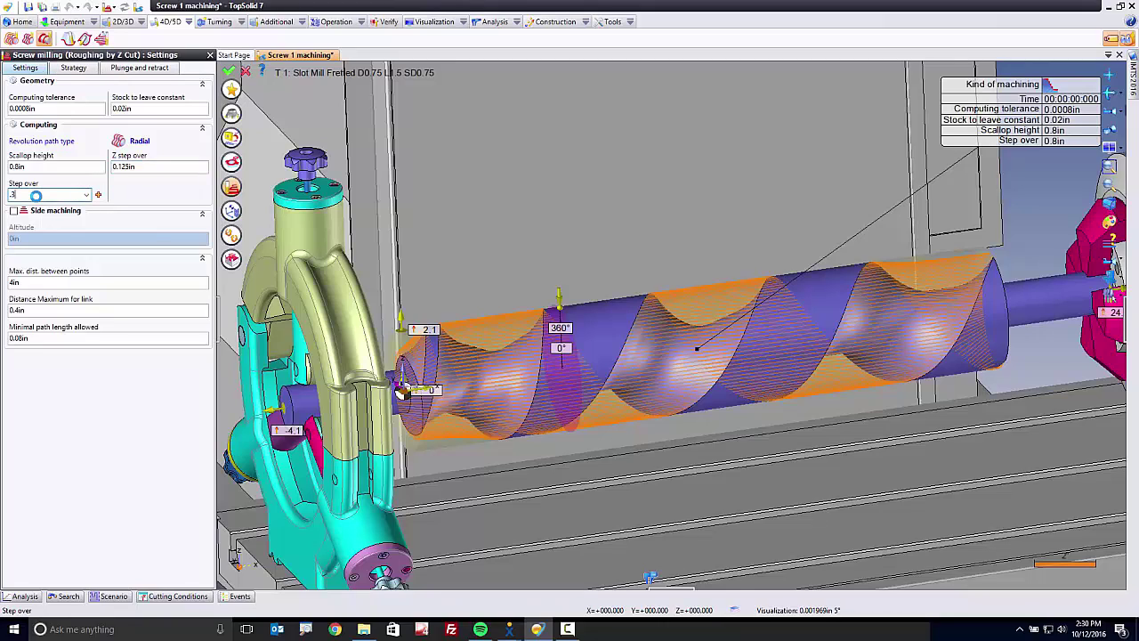
{"action": "key", "text": "shift+Tab"}
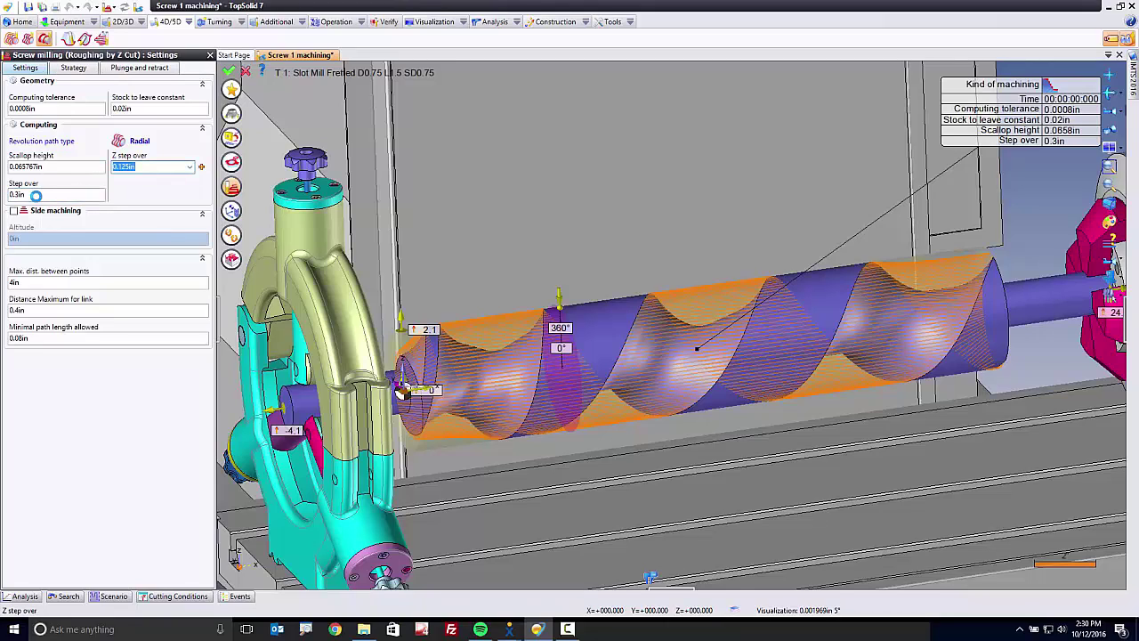
{"action": "left_click", "coordinate": [36, 195]}
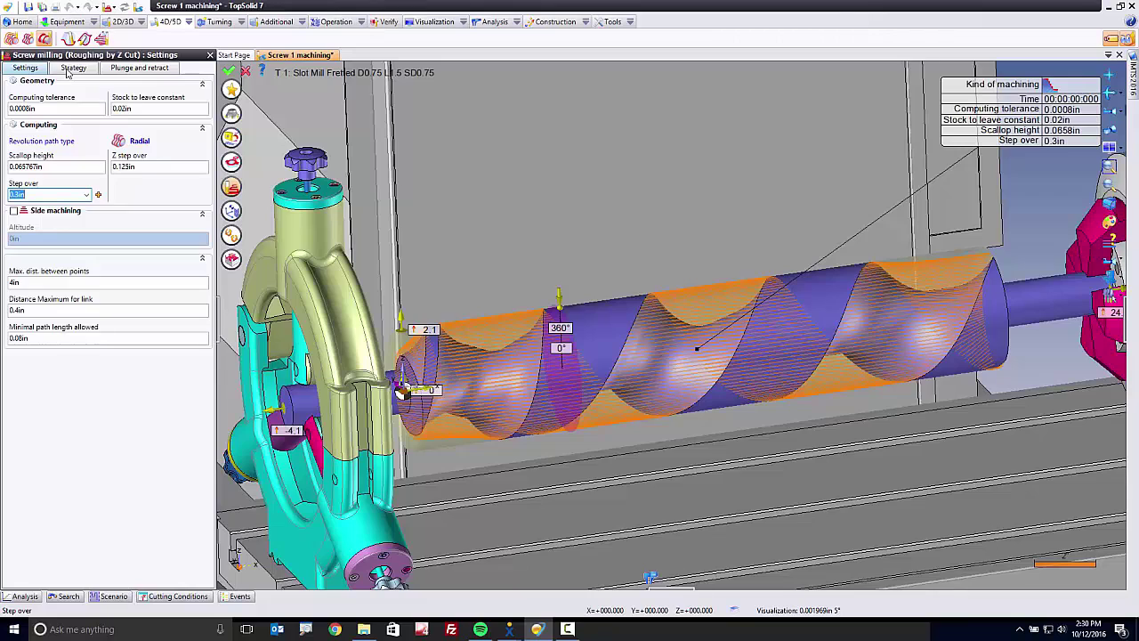
Set the displaced machining type to Alternated and validate the screw milling roughing operation
{"action": "left_click", "coordinate": [75, 68]}
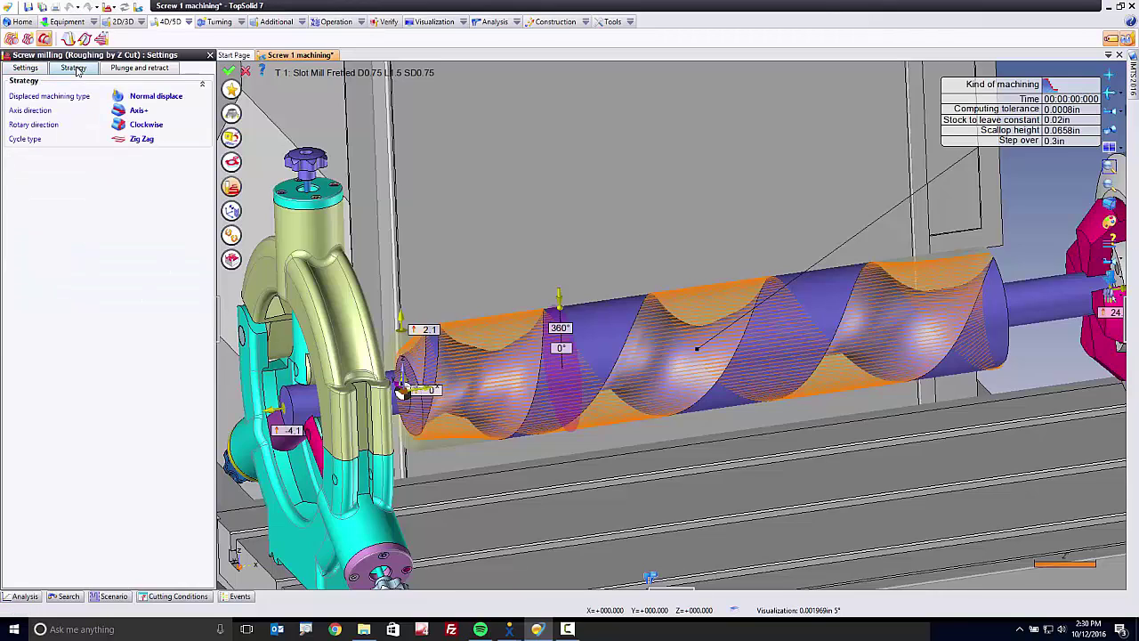
{"action": "left_click", "coordinate": [140, 99]}
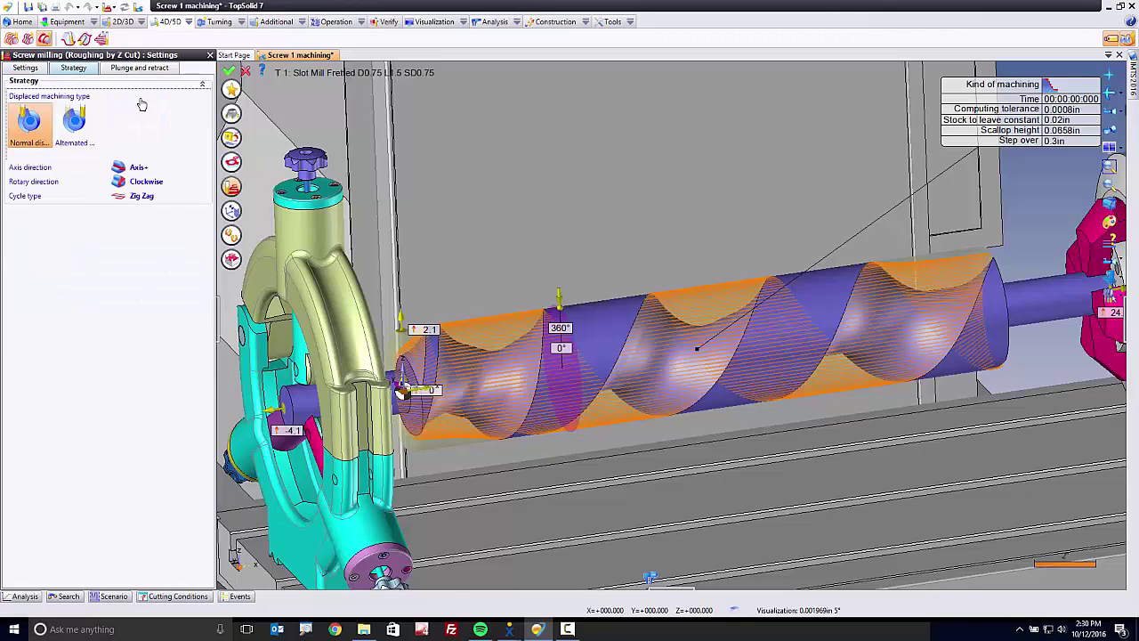
{"action": "left_click", "coordinate": [79, 134]}
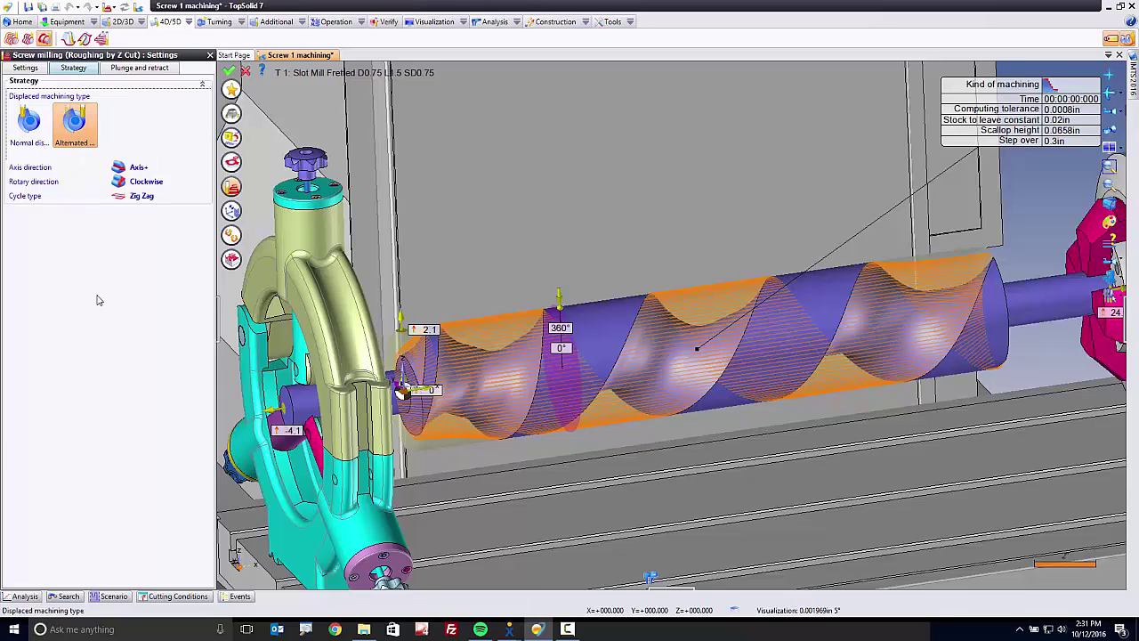
{"action": "left_click", "coordinate": [229, 72]}
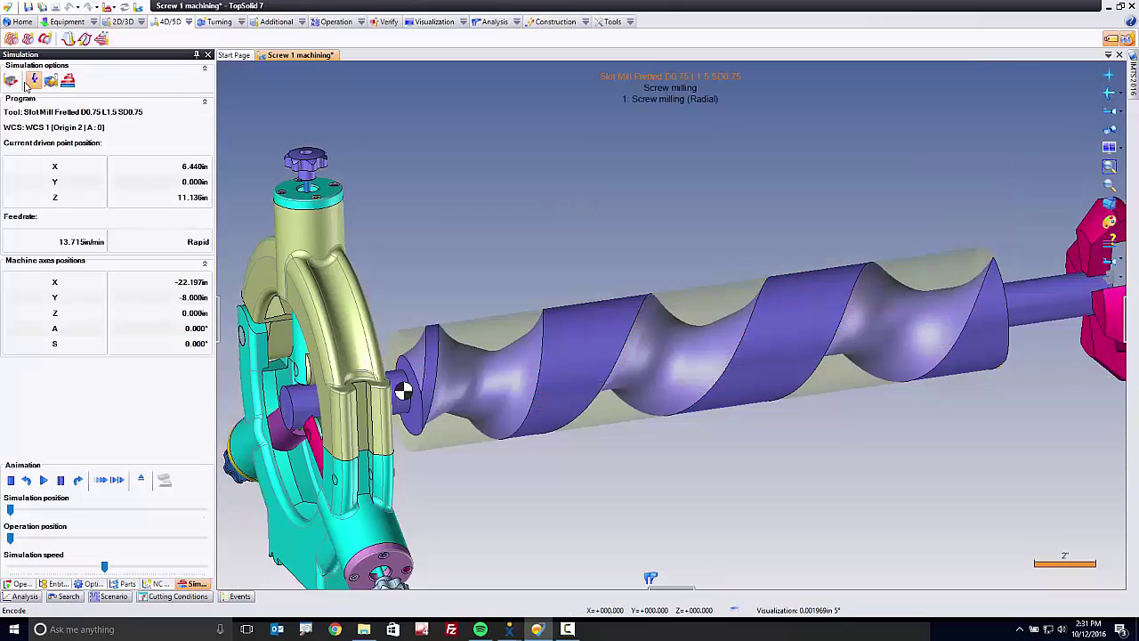
Display the screw milling toolpath and examine its passes along the flute
{"action": "left_click", "coordinate": [27, 83]}
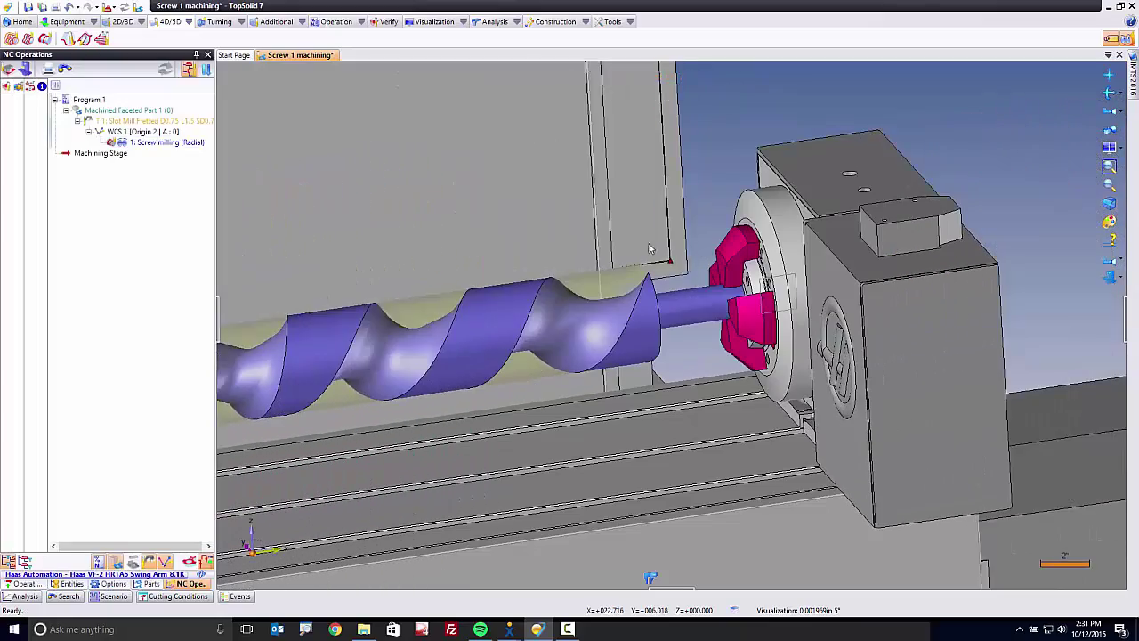
{"action": "left_click", "coordinate": [160, 142]}
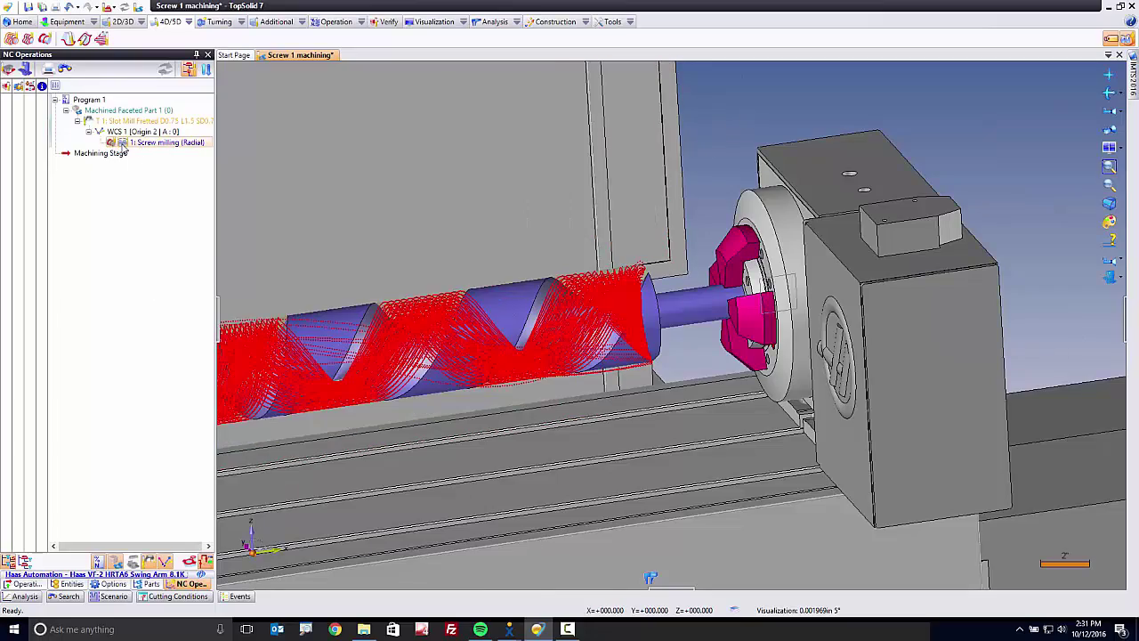
{"action": "scroll", "coordinate": [710, 132], "scroll_direction": "up", "scroll_amount": 3}
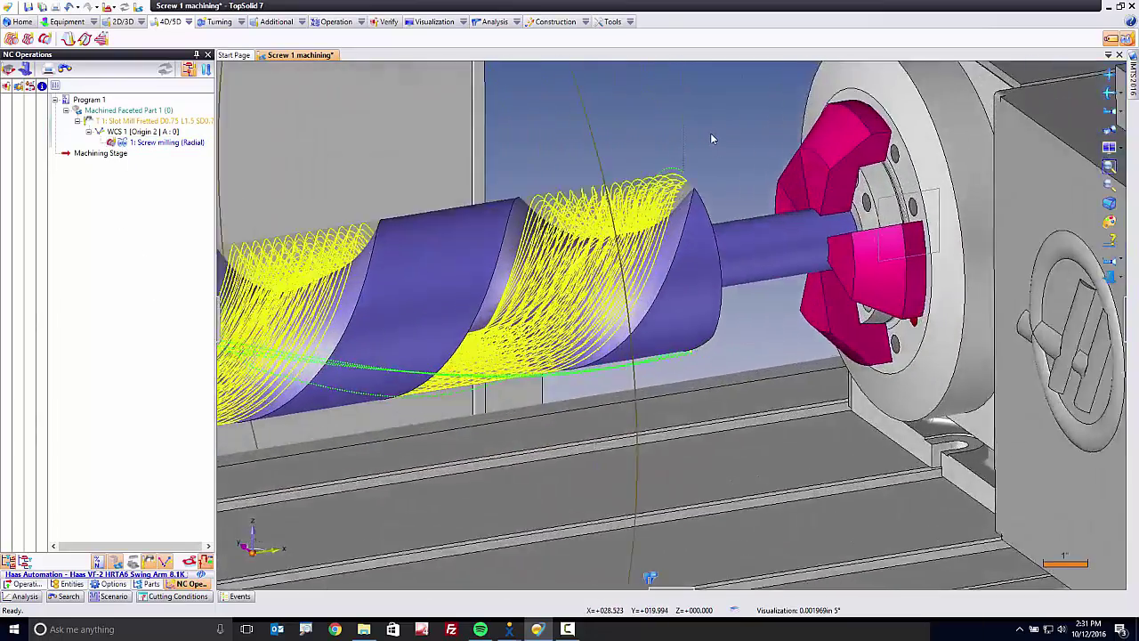
{"action": "scroll", "coordinate": [710, 133], "scroll_direction": "up", "scroll_amount": 3}
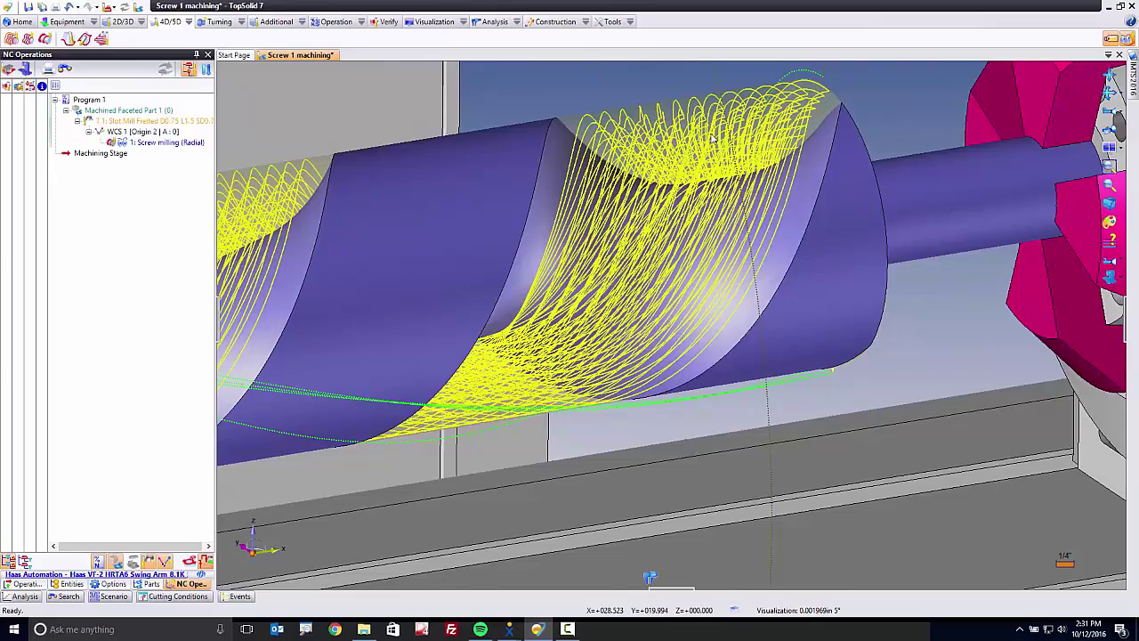
{"action": "scroll", "coordinate": [710, 135], "scroll_direction": "down", "scroll_amount": 5}
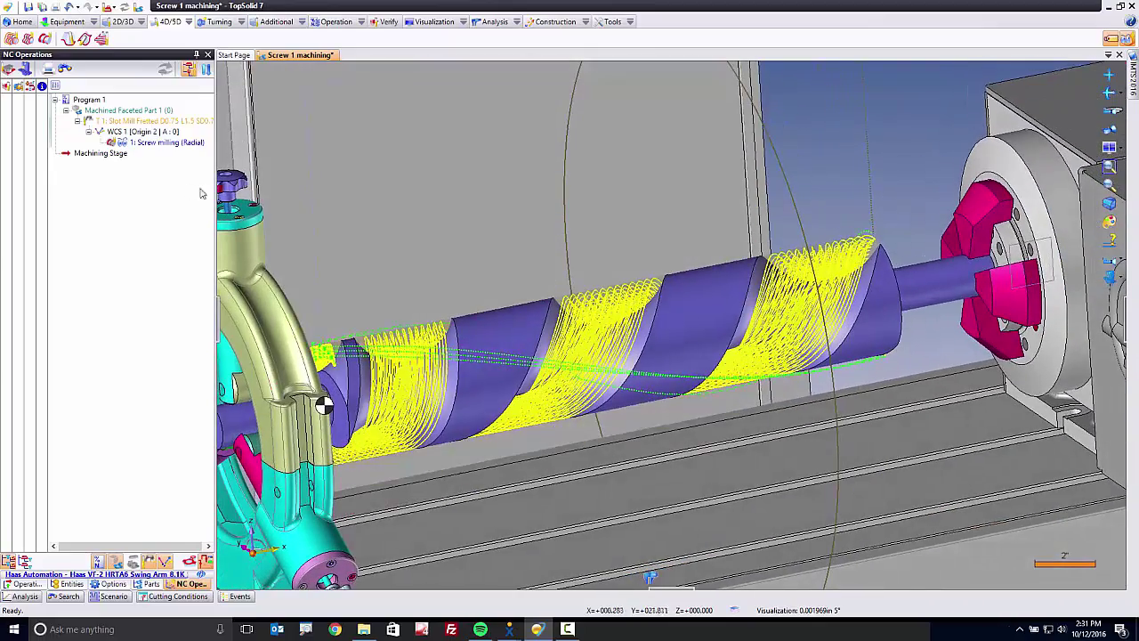
{"action": "left_click", "coordinate": [167, 142]}
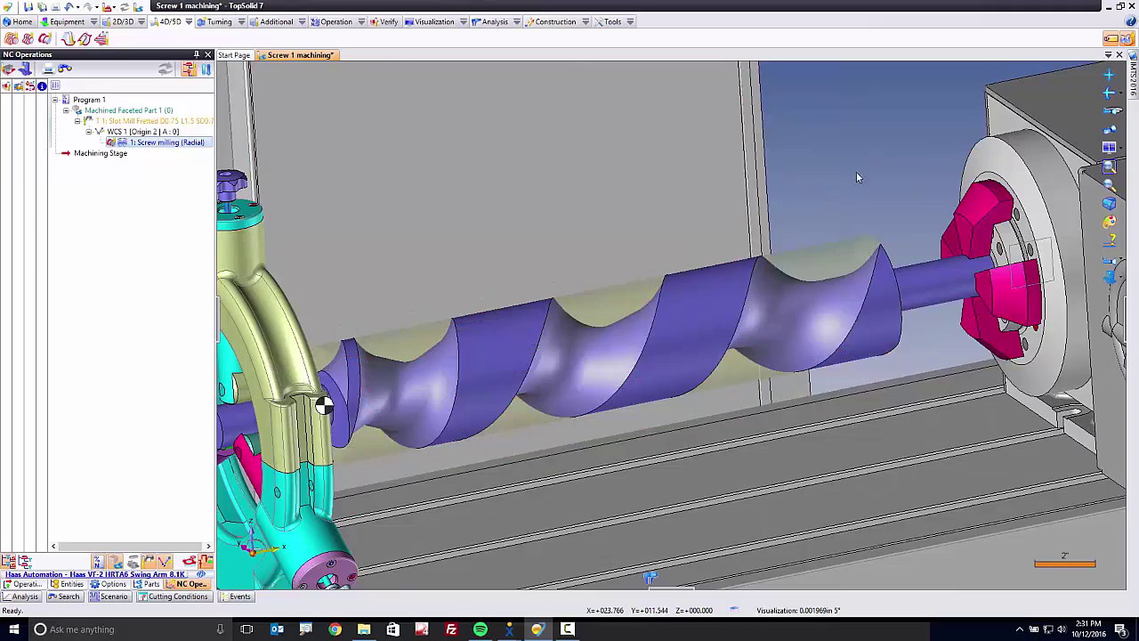
{"action": "scroll", "coordinate": [865, 173], "scroll_direction": "down", "scroll_amount": 5}
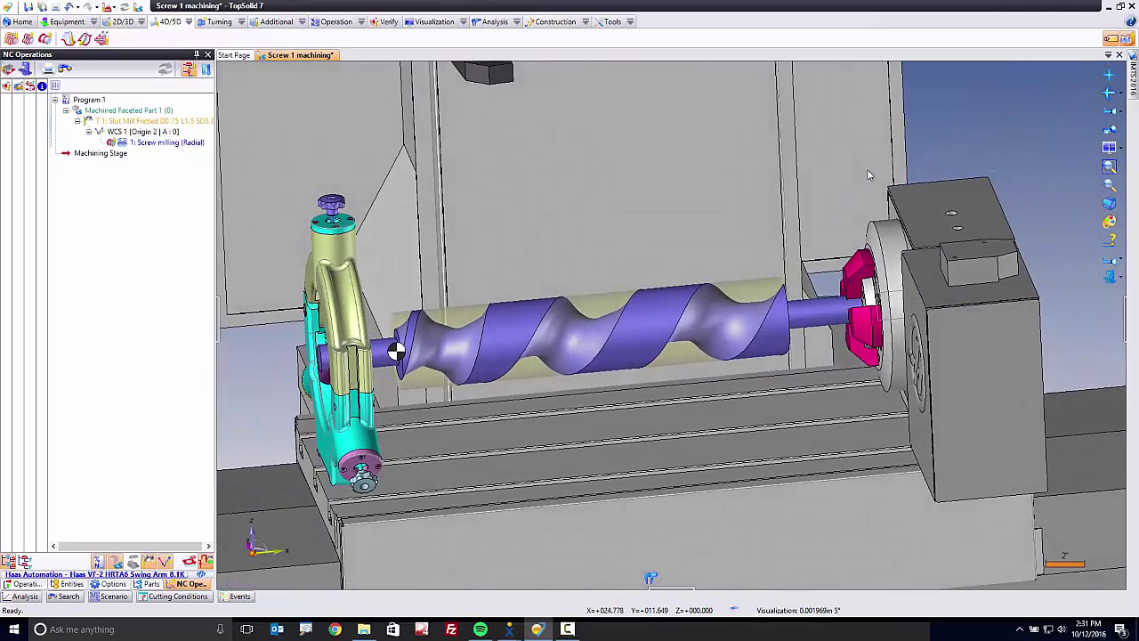
Duplicate the screw milling operation and change the copy's kind of machining to Finishing
{"action": "left_click", "coordinate": [156, 142]}
{"action": "key", "text": "ctrl+v"}
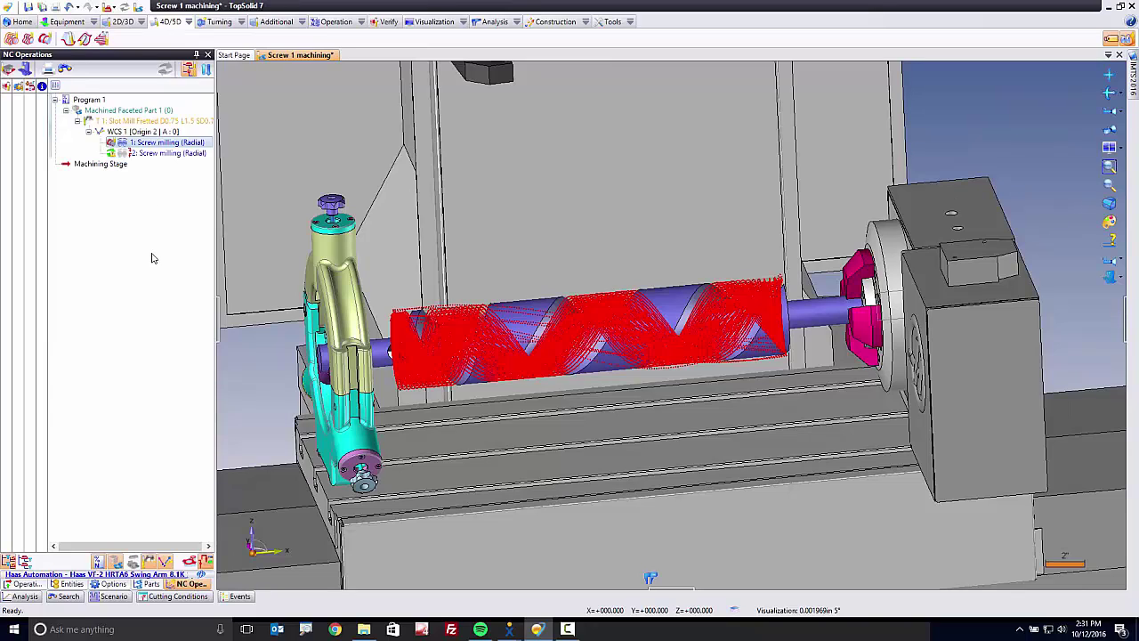
{"action": "left_click", "coordinate": [173, 154]}
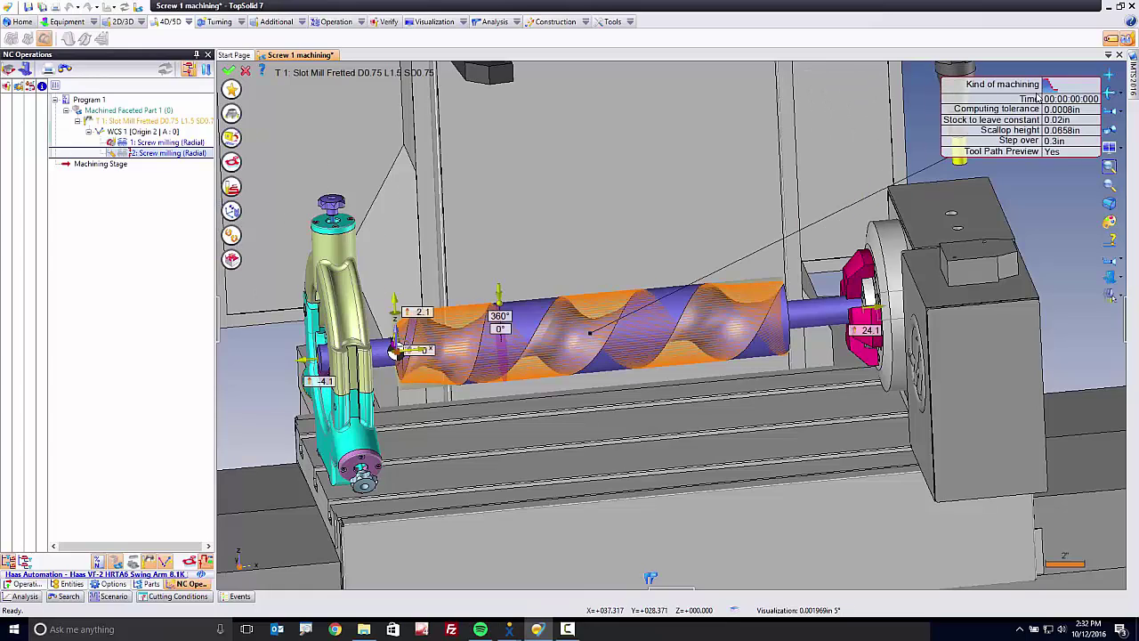
{"action": "left_click", "coordinate": [1063, 87]}
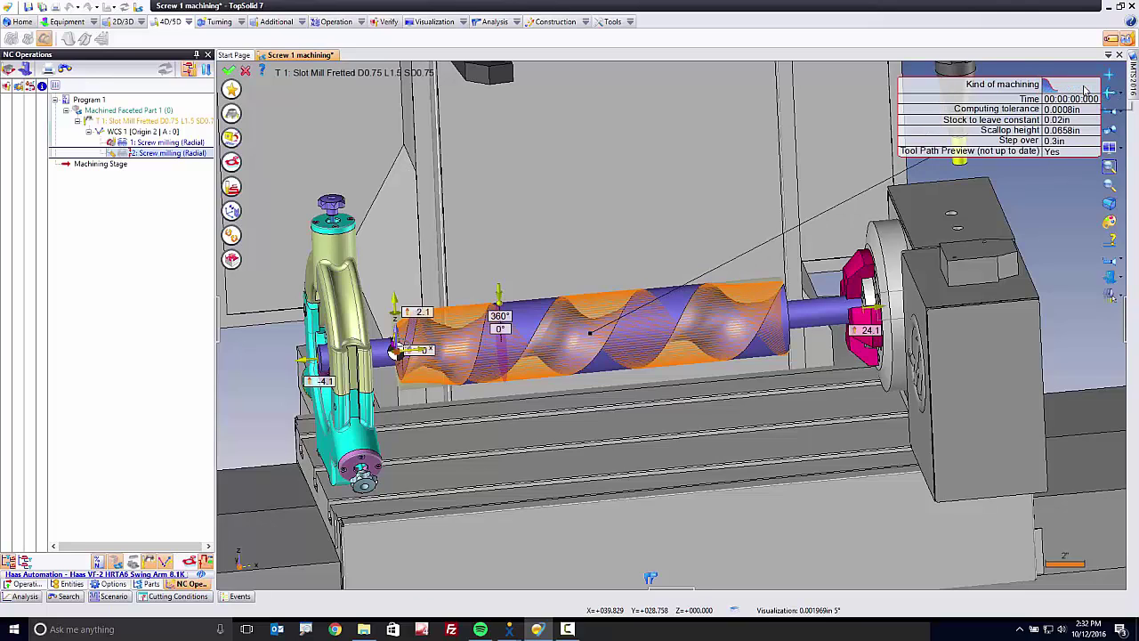
{"action": "left_click", "coordinate": [1078, 87]}
Assign tool T2, the 0.5 in ball nose mill, to the finishing operation and reload its cutting conditions
{"action": "left_click", "coordinate": [231, 114]}
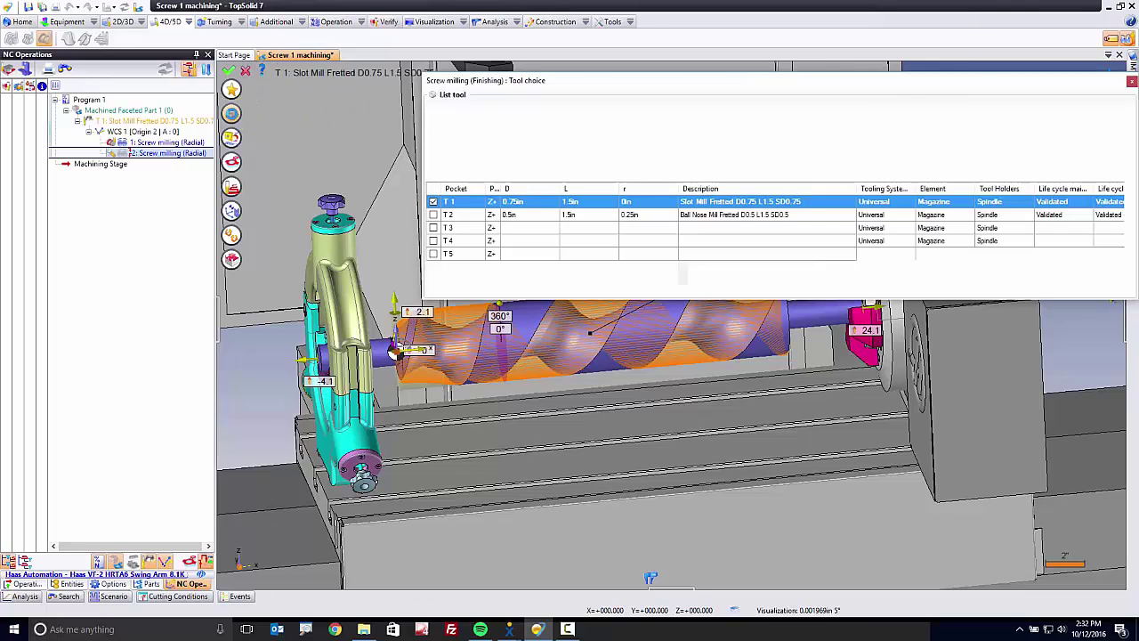
{"action": "left_click", "coordinate": [433, 216]}
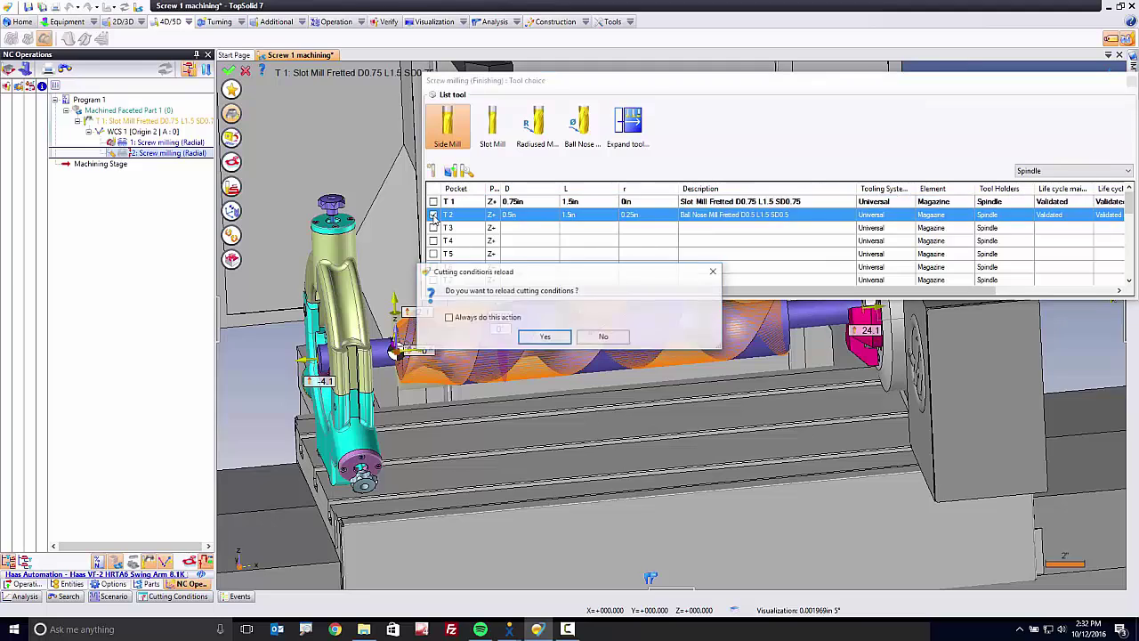
{"action": "key", "text": "Return"}
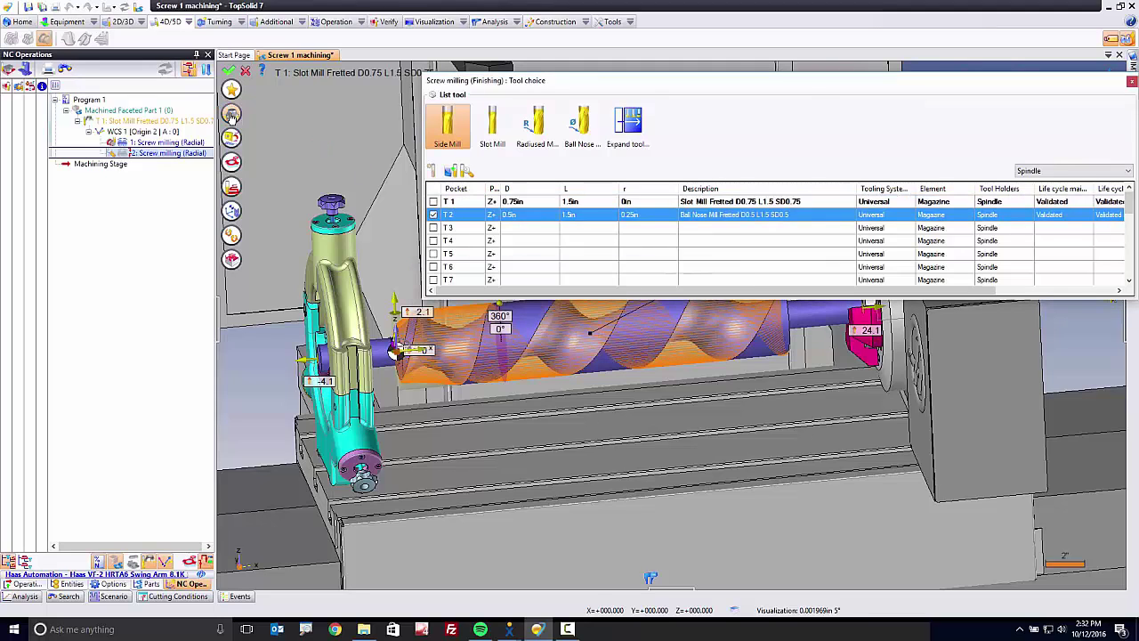
{"action": "left_click", "coordinate": [232, 114]}
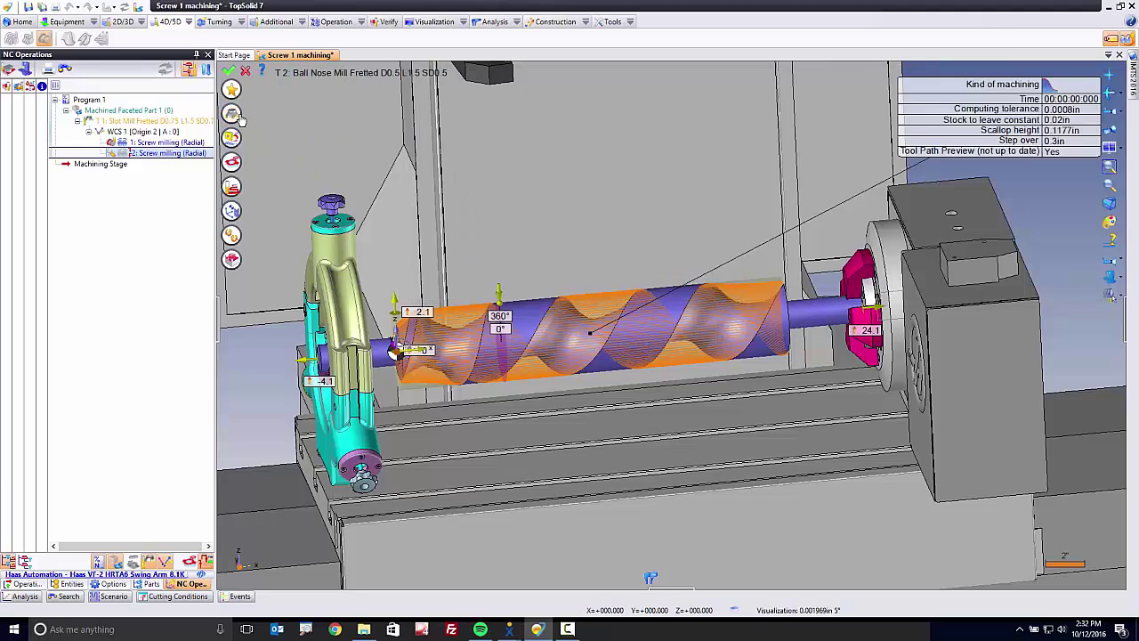
Set the finishing operation's stock to leave to 0 in and step over to 0.05 in, and validate the operation
{"action": "left_click", "coordinate": [233, 188]}
{"action": "left_click", "coordinate": [146, 107]}
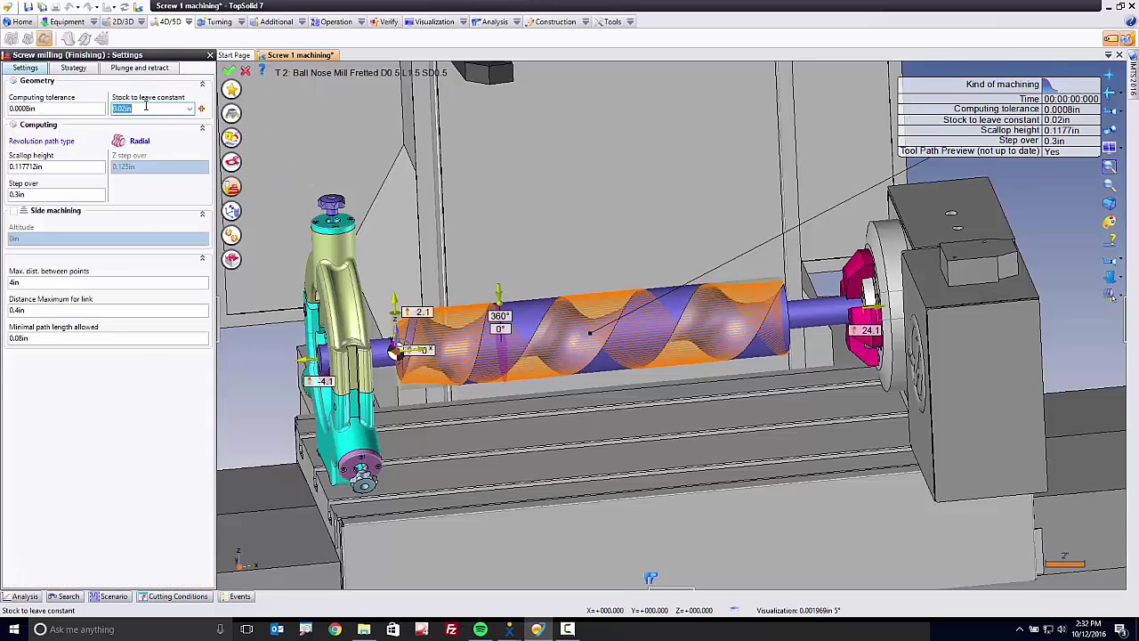
{"action": "type", "text": "0"}
{"action": "left_click", "coordinate": [41, 194]}
{"action": "key", "text": "BackSpace"}
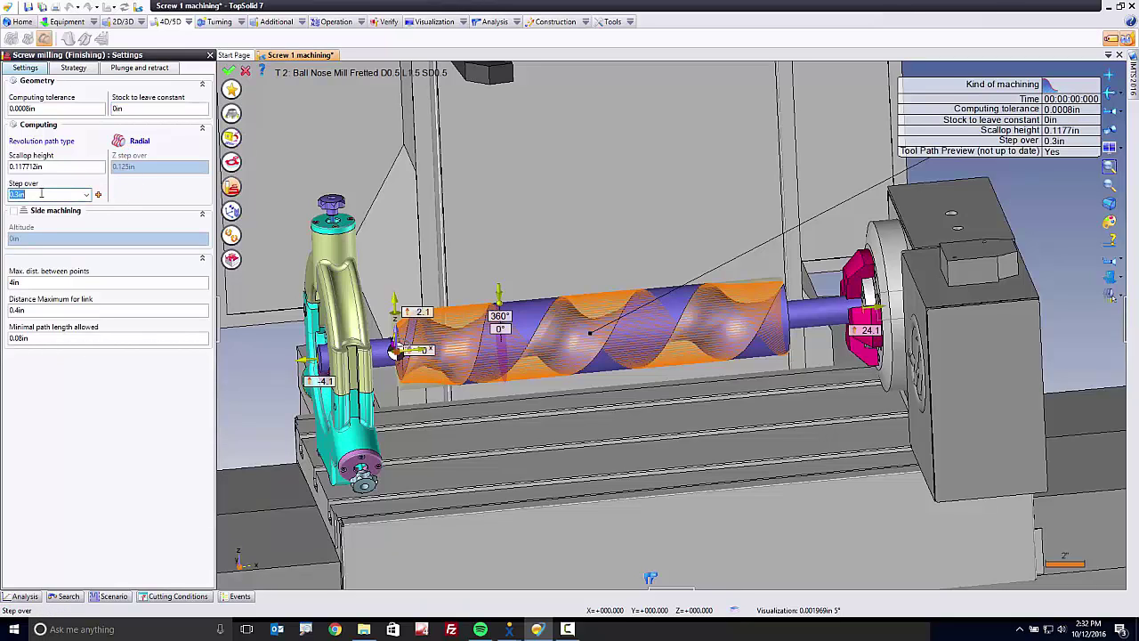
{"action": "type", "text": ".05"}
{"action": "key", "text": "Return"}
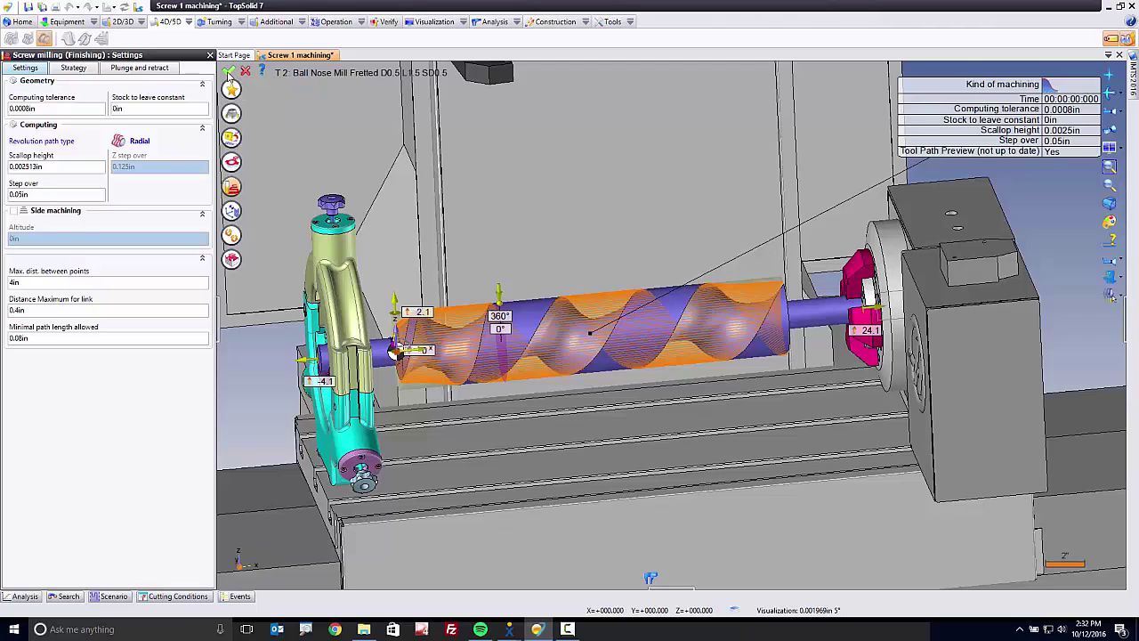
{"action": "left_click", "coordinate": [229, 71]}
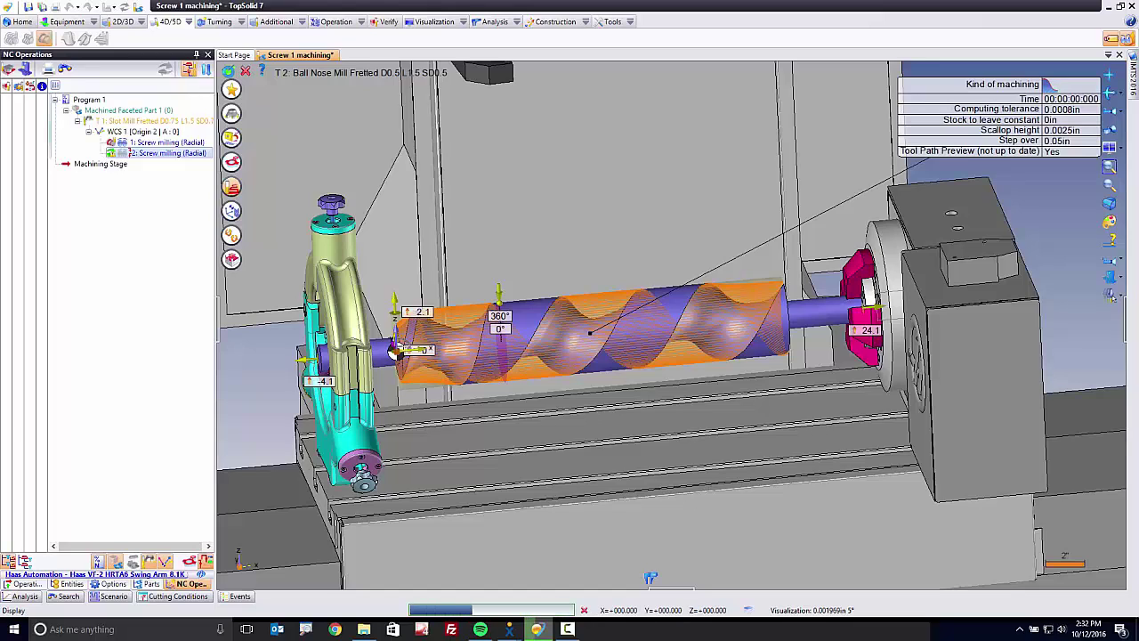
{"action": "left_click", "coordinate": [229, 70]}
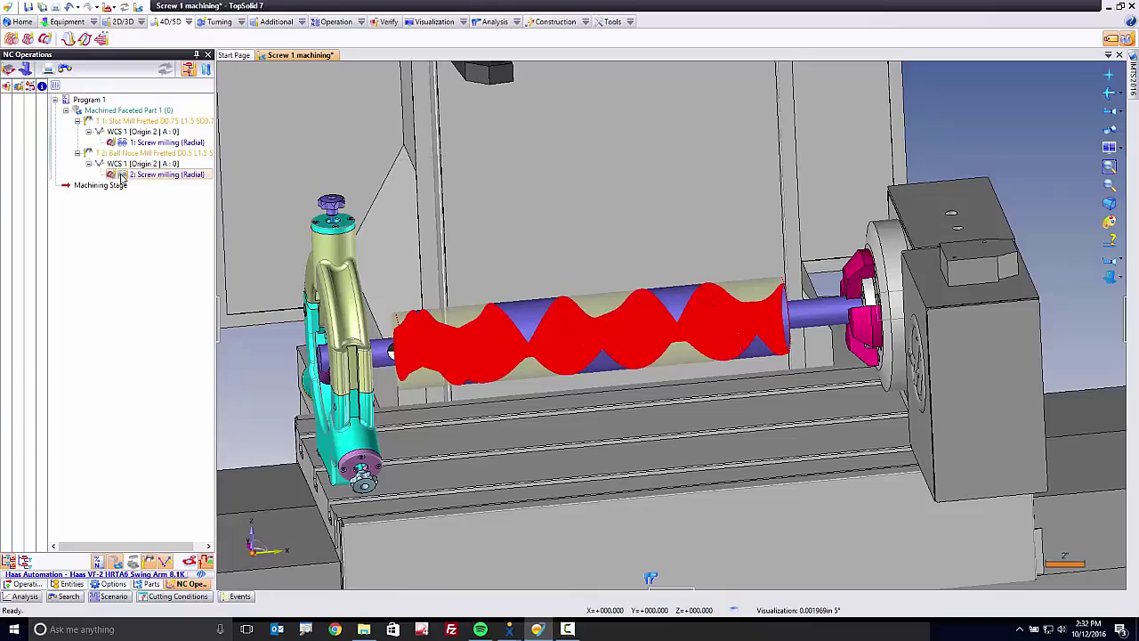
Display the finishing toolpath and examine the density of its passes along the flute
{"action": "scroll", "coordinate": [1031, 115], "scroll_direction": "up", "scroll_amount": 5}
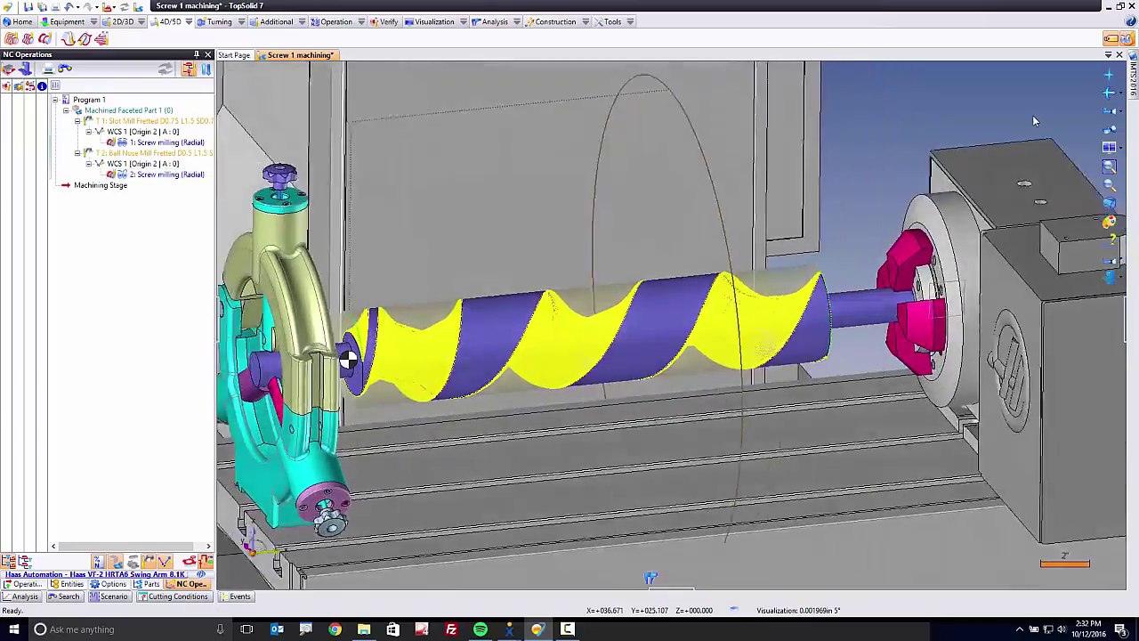
{"action": "scroll", "coordinate": [1033, 120], "scroll_direction": "up", "scroll_amount": 8}
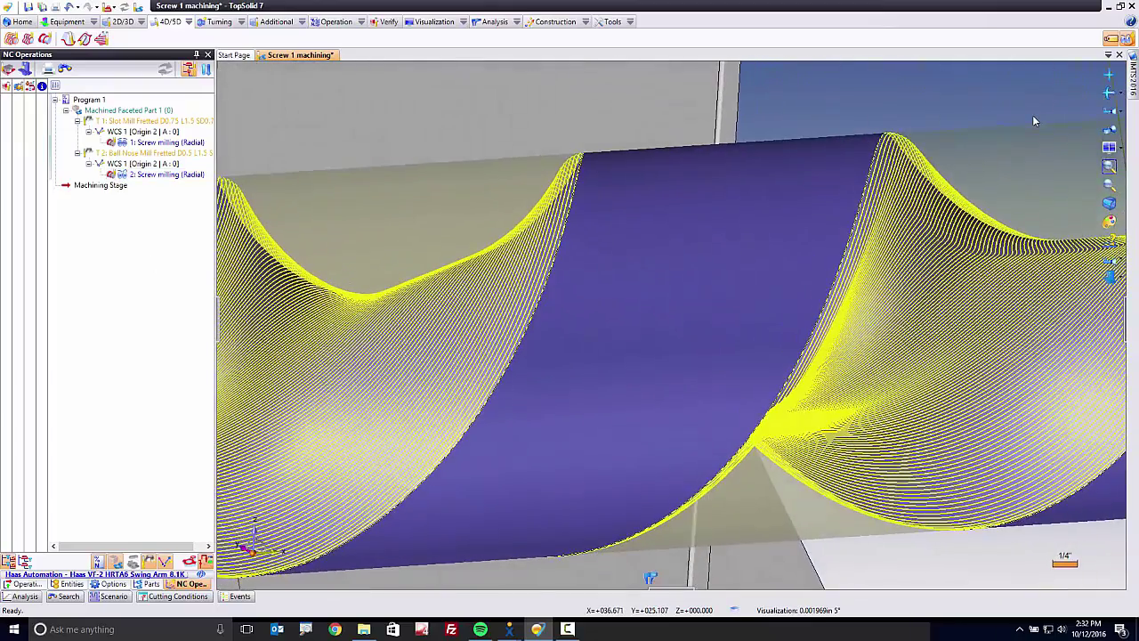
{"action": "scroll", "coordinate": [1034, 119], "scroll_direction": "down", "scroll_amount": 5}
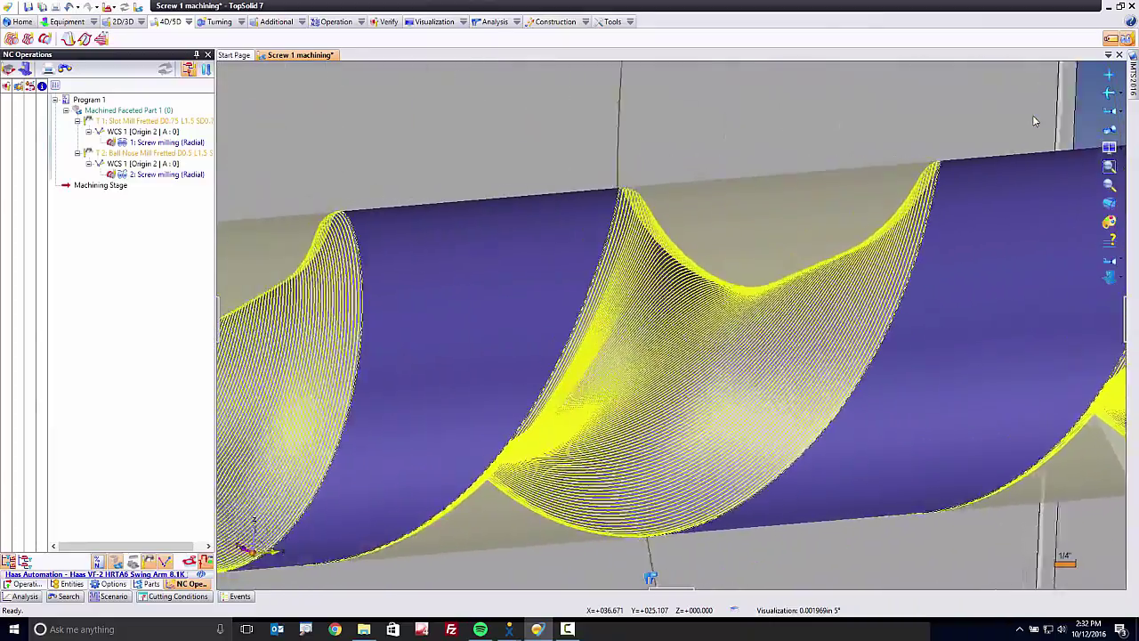
{"action": "scroll", "coordinate": [1032, 115], "scroll_direction": "down", "scroll_amount": 4}
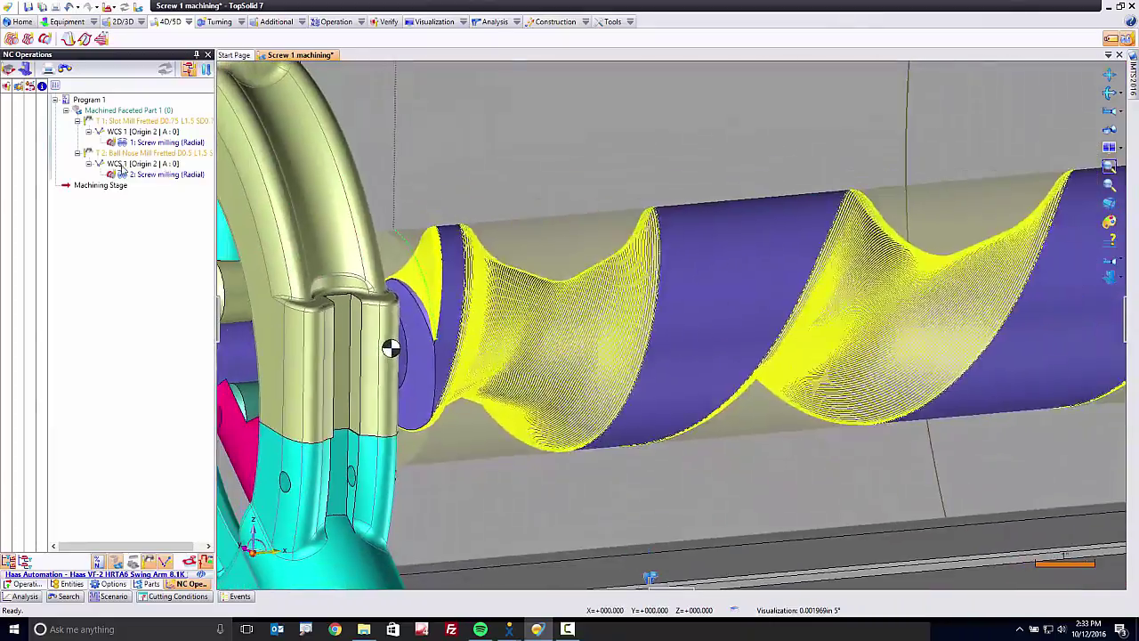
Simulate the finishing screw milling operation and inspect the ball nose mill's contact along the flute edge
{"action": "left_click", "coordinate": [124, 176]}
{"action": "right_click", "coordinate": [113, 178]}
{"action": "left_click", "coordinate": [184, 333]}
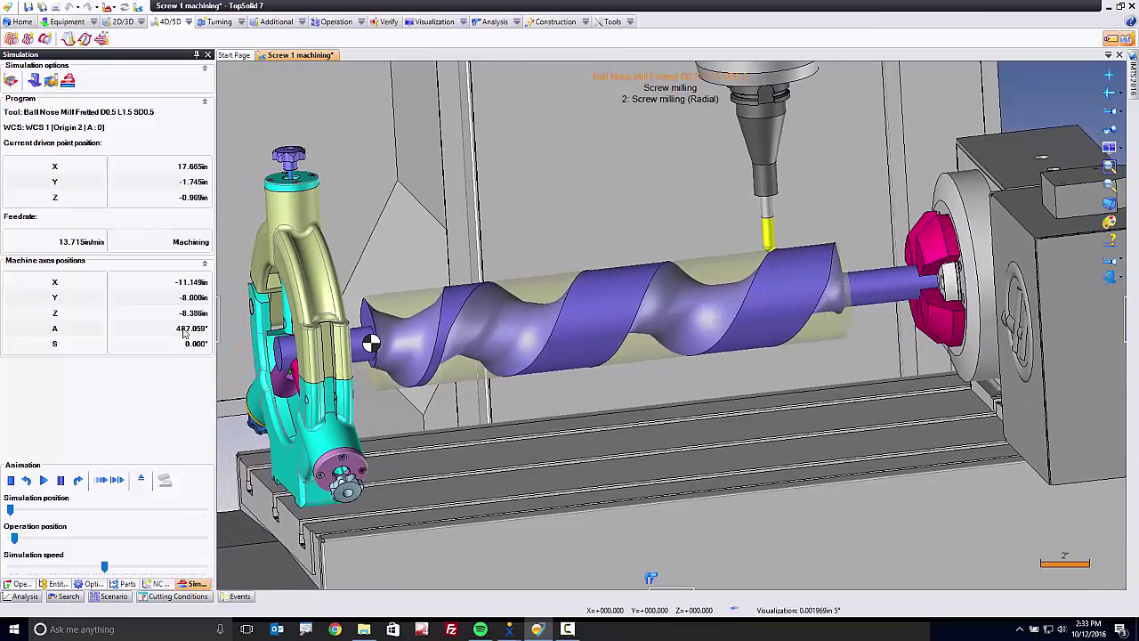
{"action": "scroll", "coordinate": [791, 261], "scroll_direction": "up", "scroll_amount": 3}
{"action": "scroll", "coordinate": [791, 261], "scroll_direction": "up", "scroll_amount": 5}
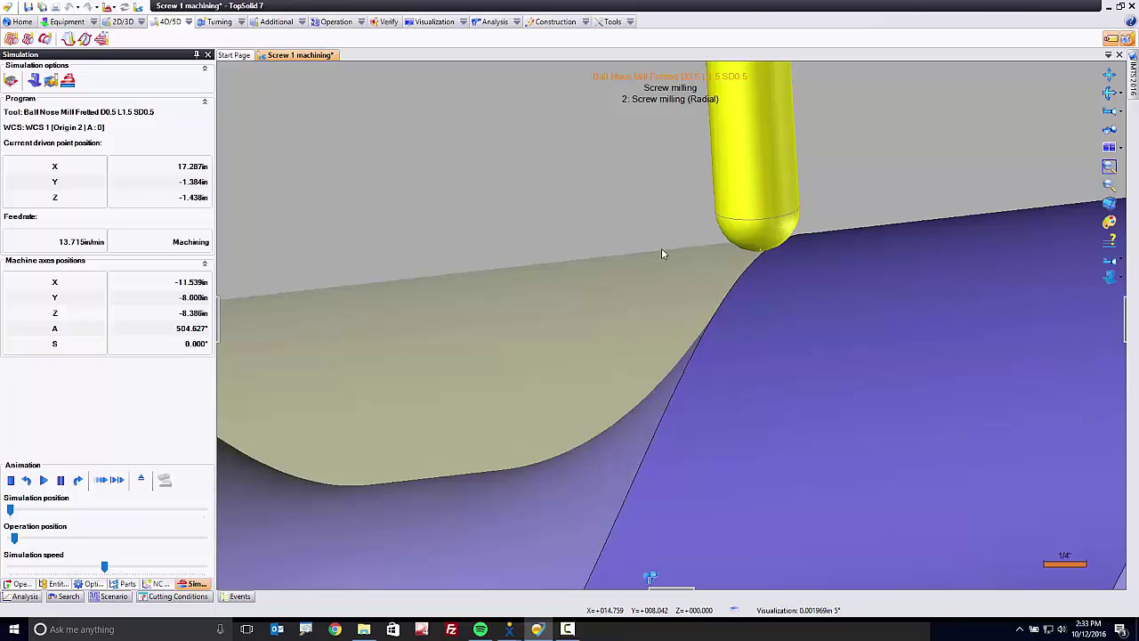
{"action": "scroll", "coordinate": [711, 421], "scroll_direction": "down", "scroll_amount": 5}
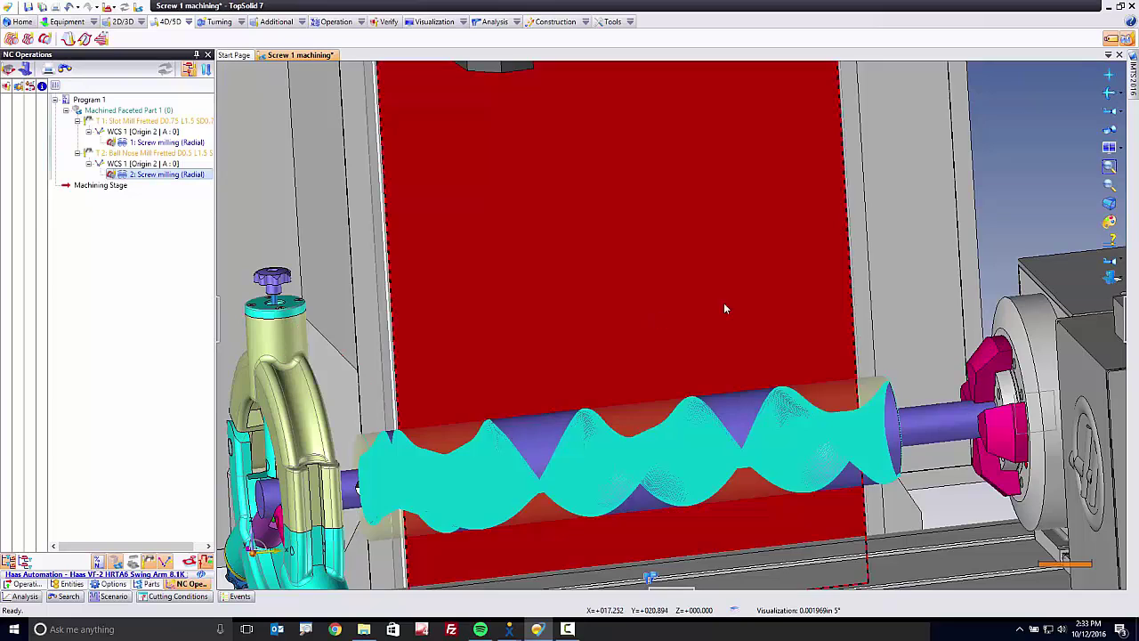
{"action": "left_click", "coordinate": [1026, 182]}
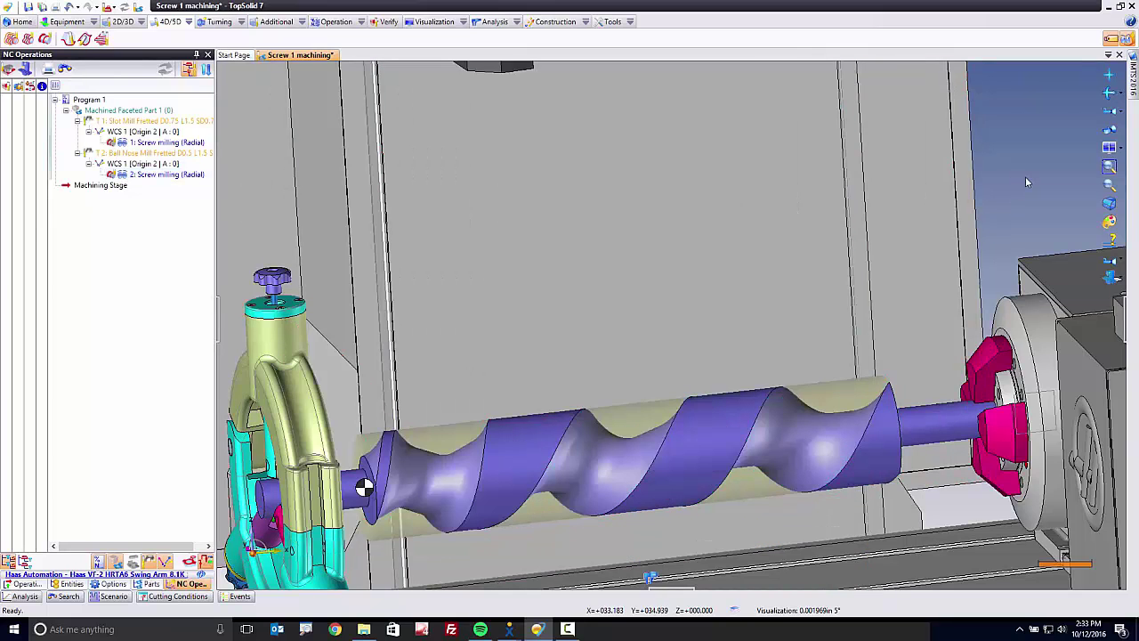
Create two U isoparametric curves from the flute face, using the screw's outer cylindrical face as revolution axis
{"action": "left_click", "coordinate": [275, 22]}
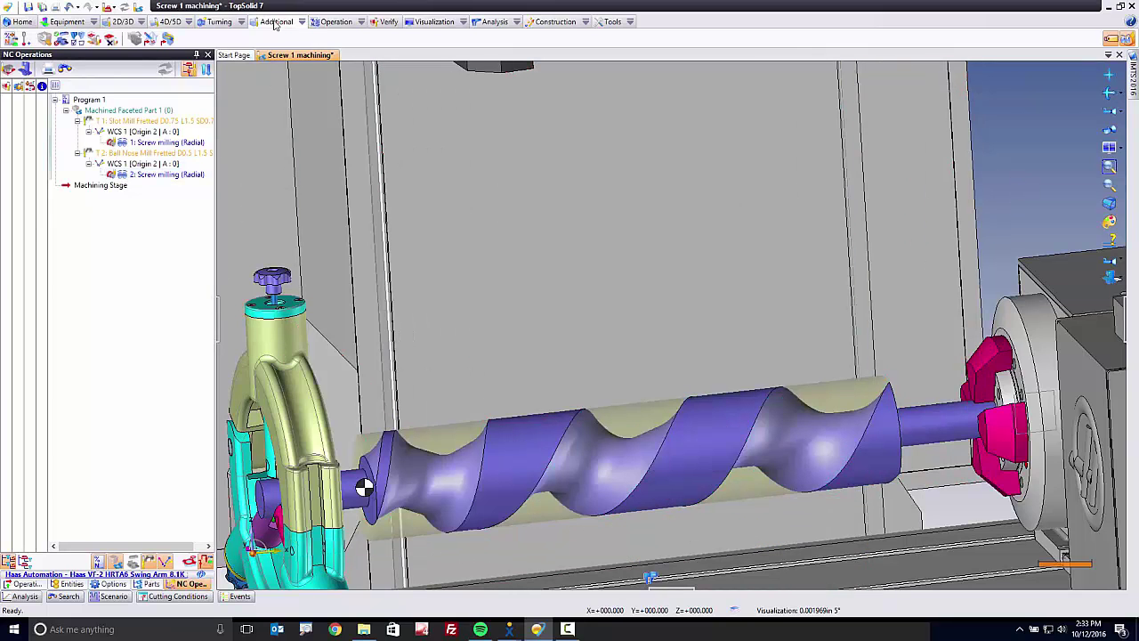
{"action": "left_click", "coordinate": [167, 39]}
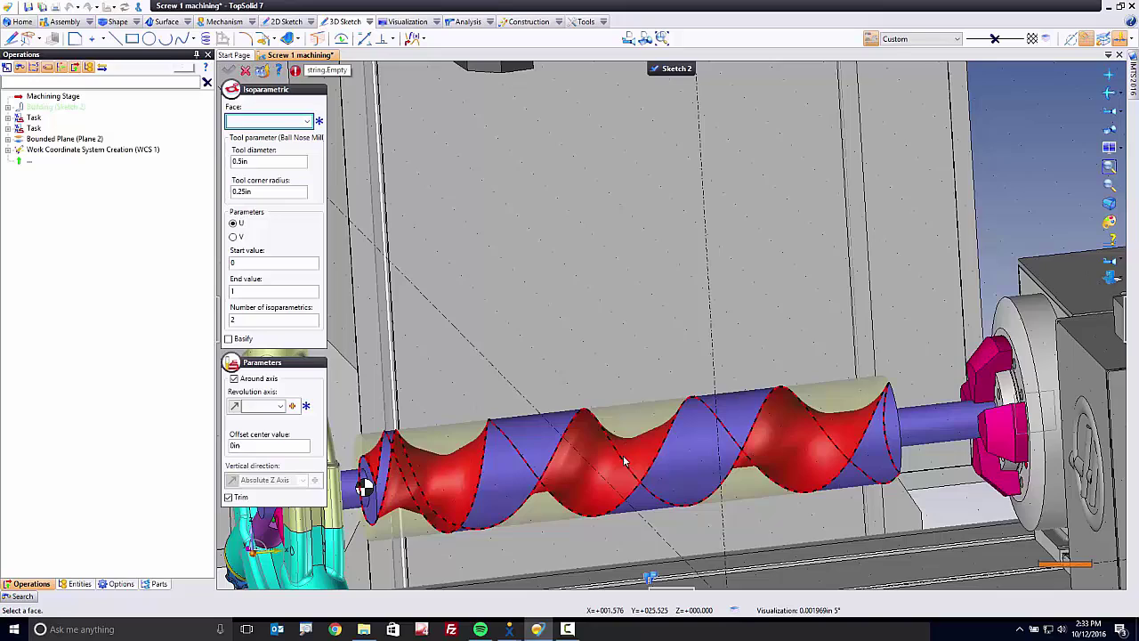
{"action": "left_click", "coordinate": [625, 460]}
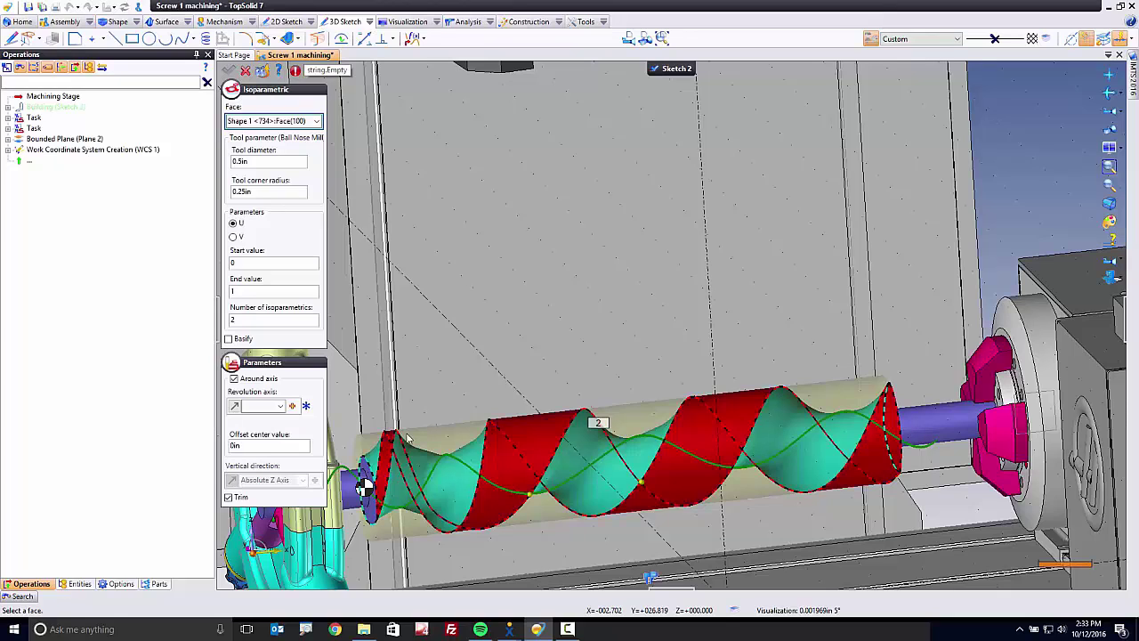
{"action": "left_click", "coordinate": [264, 406]}
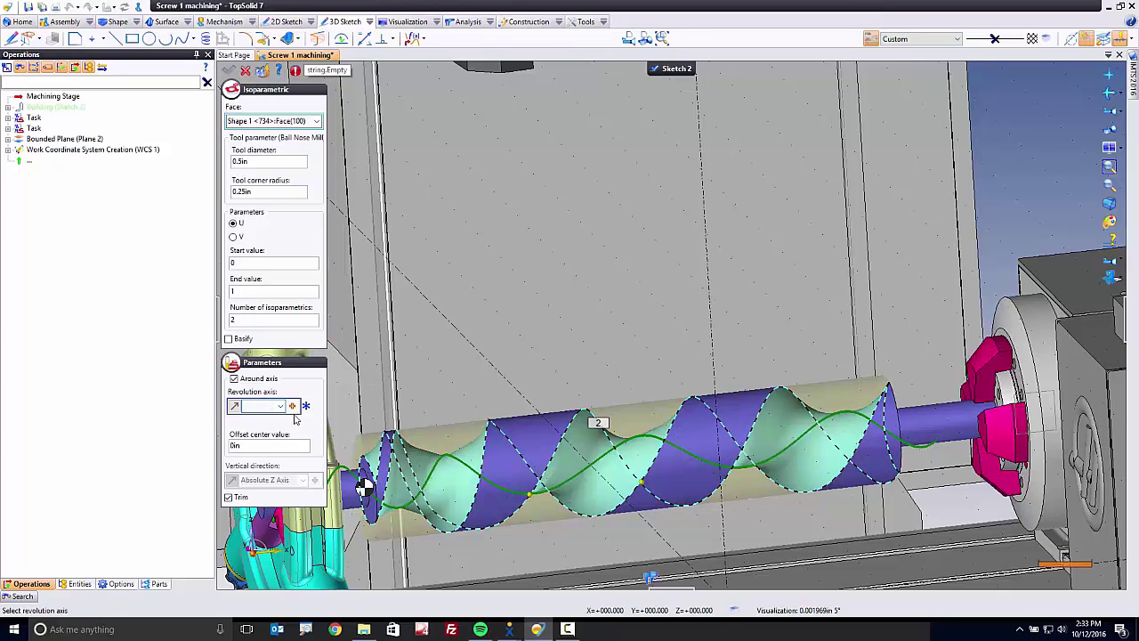
{"action": "left_click", "coordinate": [687, 479]}
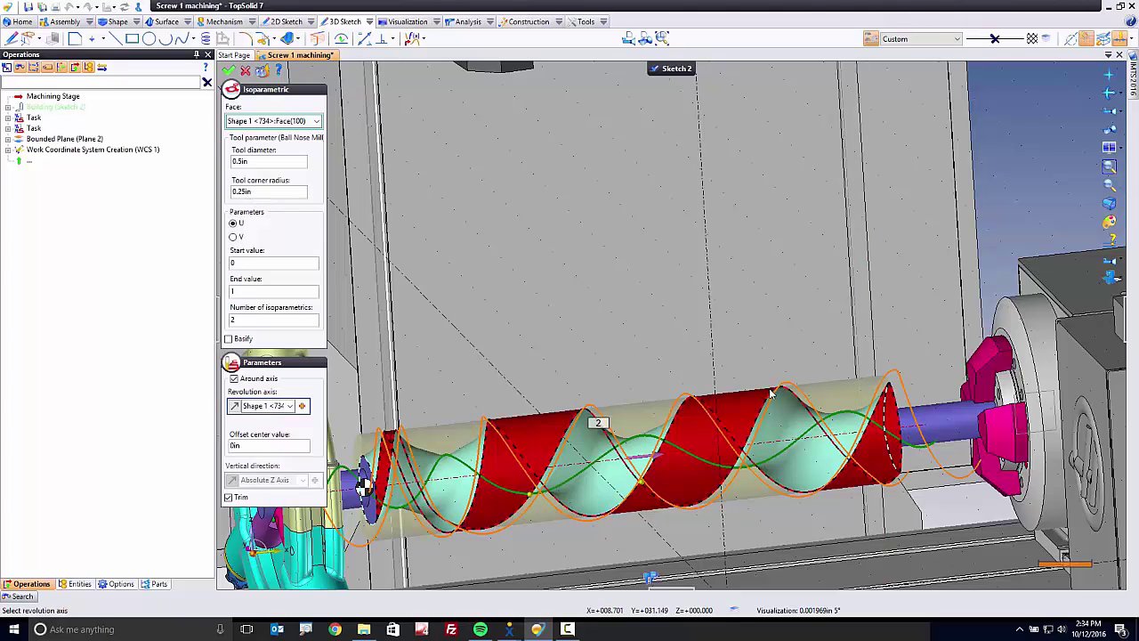
{"action": "left_click", "coordinate": [229, 71]}
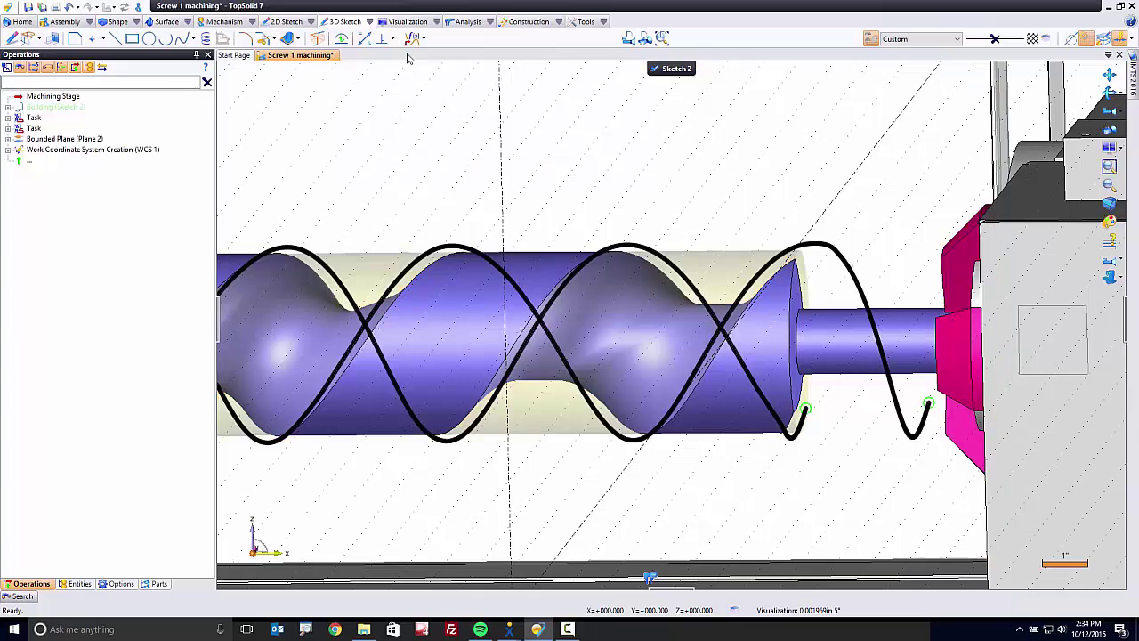
Trim both isoparametric curves to the screw's end face on the chuck side
{"action": "left_click", "coordinate": [415, 38]}
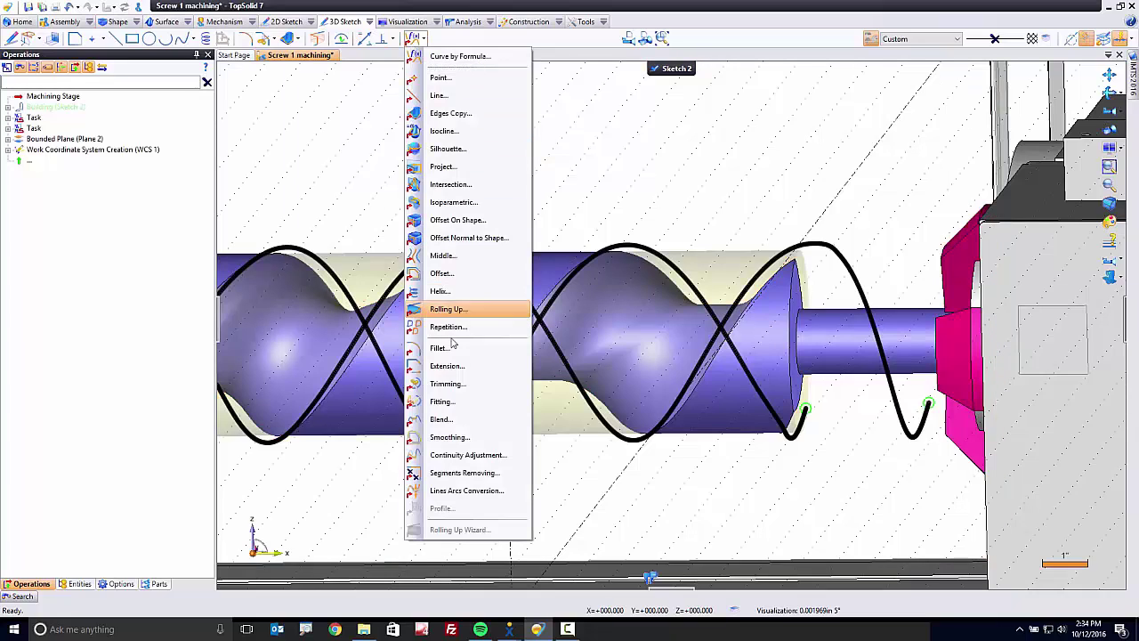
{"action": "left_click", "coordinate": [485, 391]}
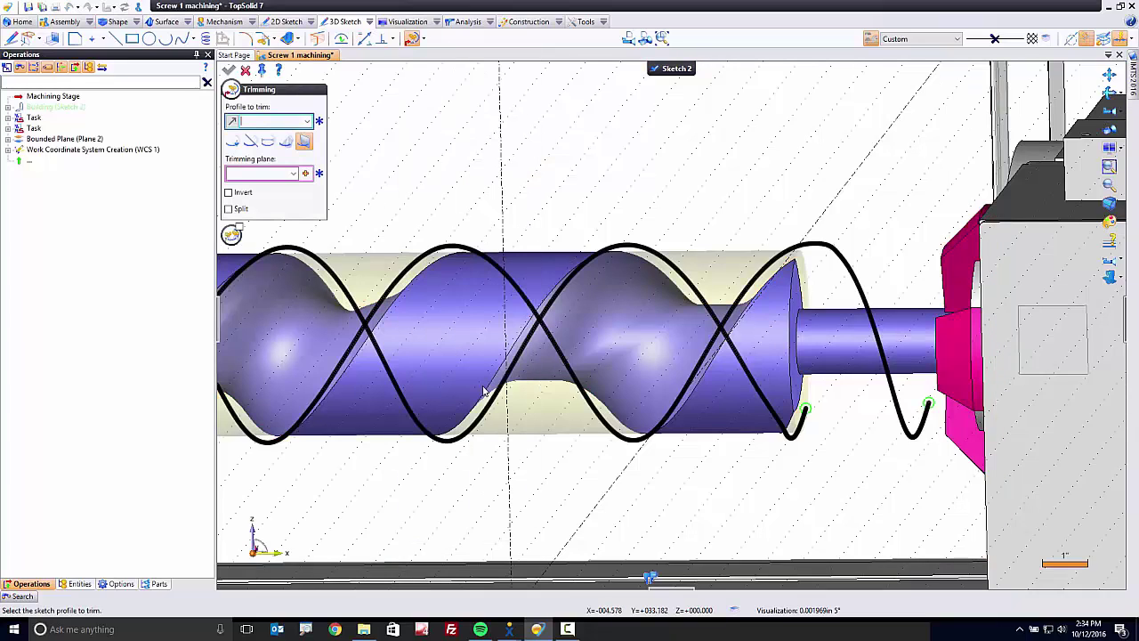
{"action": "left_click", "coordinate": [772, 263]}
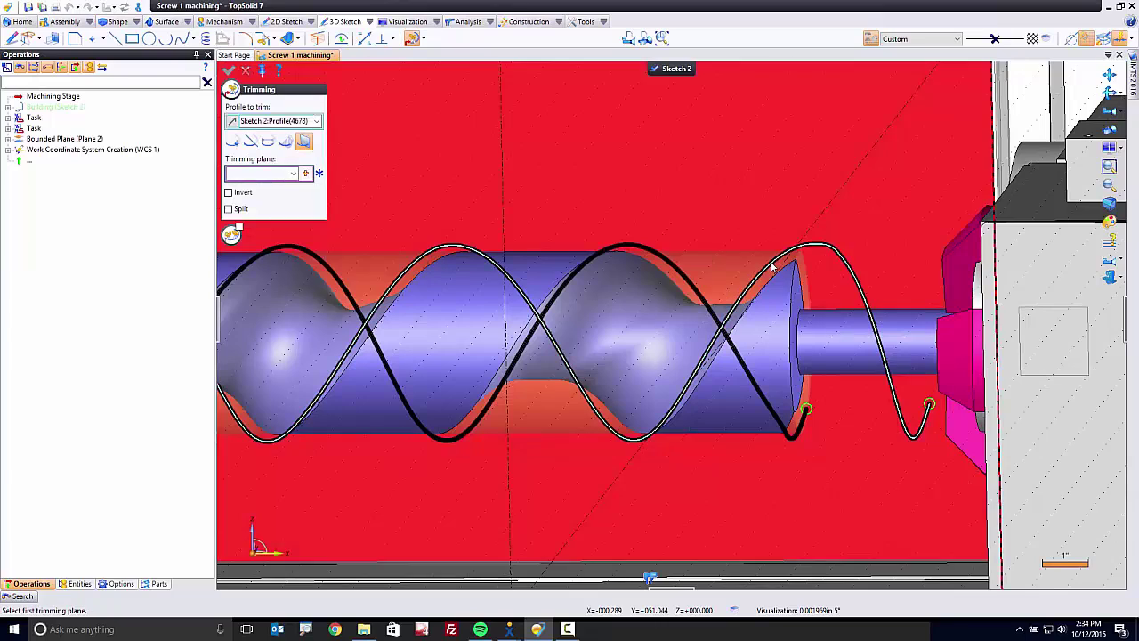
{"action": "left_click", "coordinate": [797, 295]}
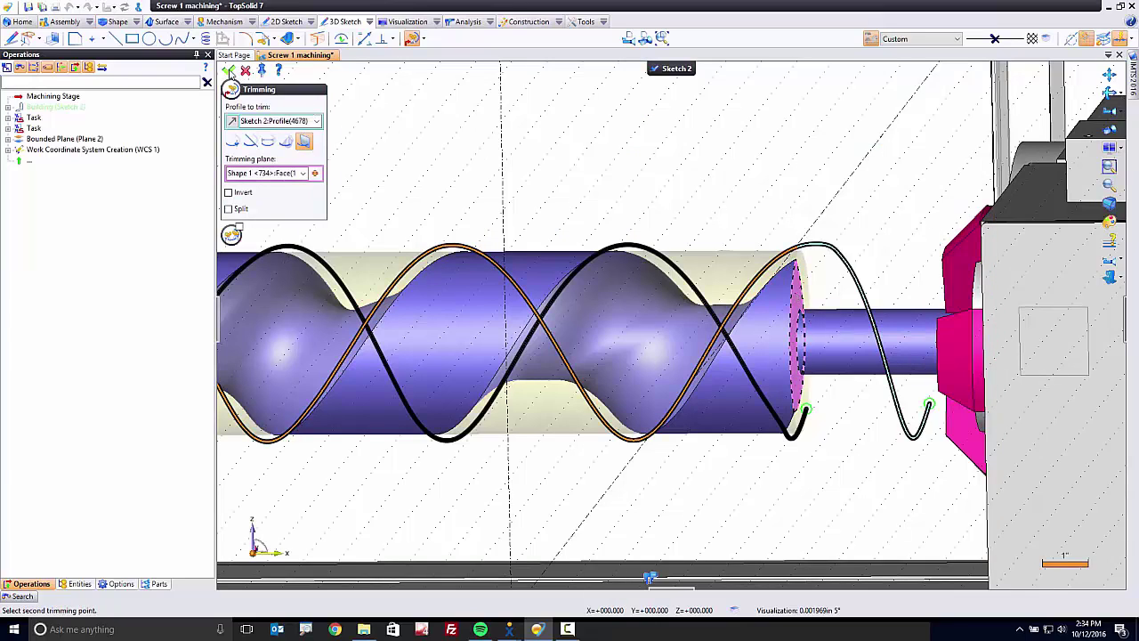
{"action": "left_click", "coordinate": [229, 71]}
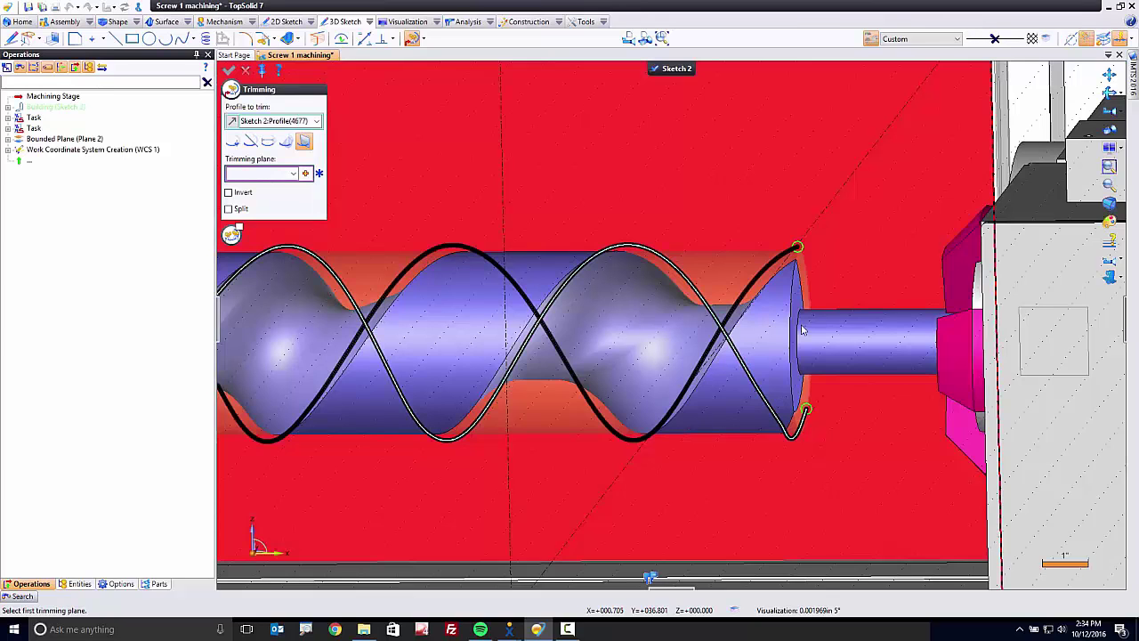
{"action": "left_click", "coordinate": [801, 330]}
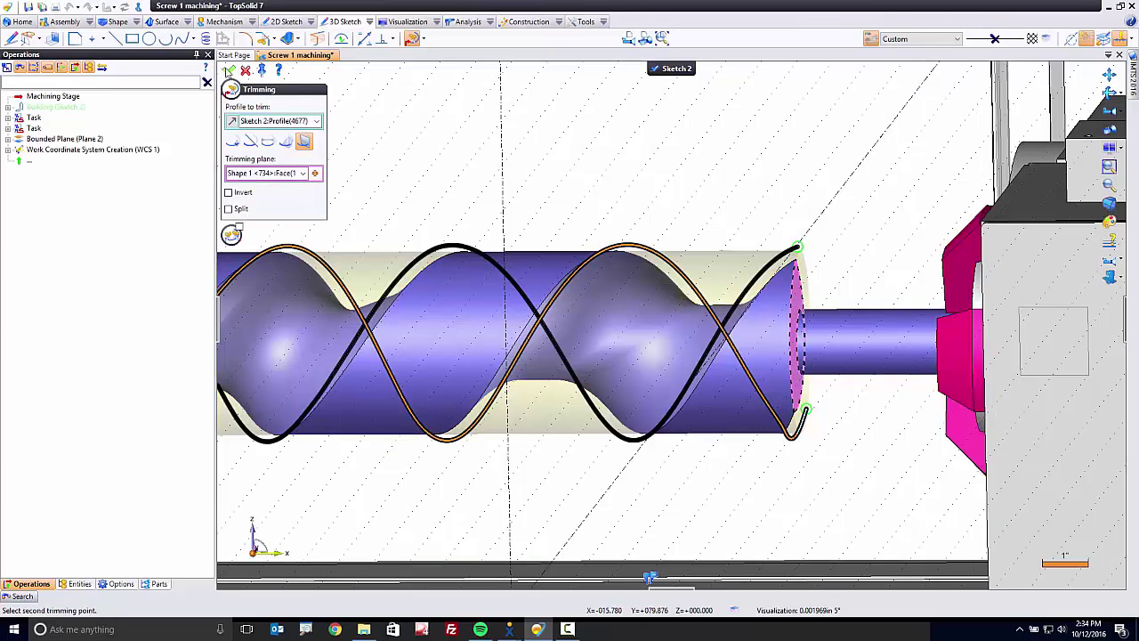
{"action": "left_click", "coordinate": [229, 72]}
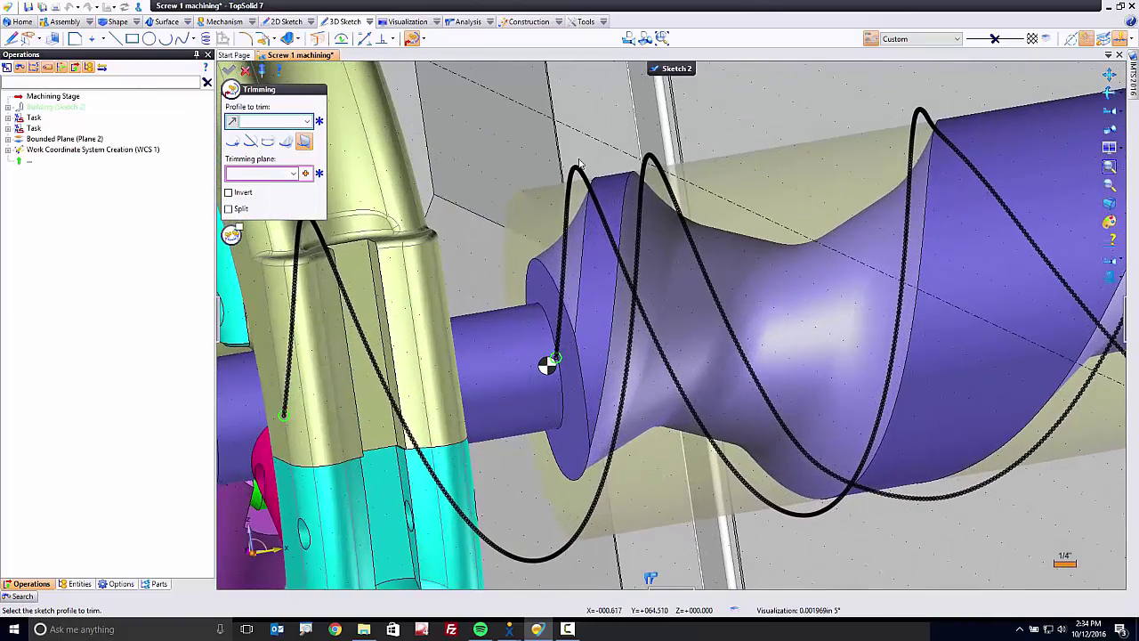
Trim both curves at the steady-rest end, one by the YZ plane and the other by the end face, and finish the sketch
{"action": "left_click", "coordinate": [577, 170]}
{"action": "left_click", "coordinate": [548, 364]}
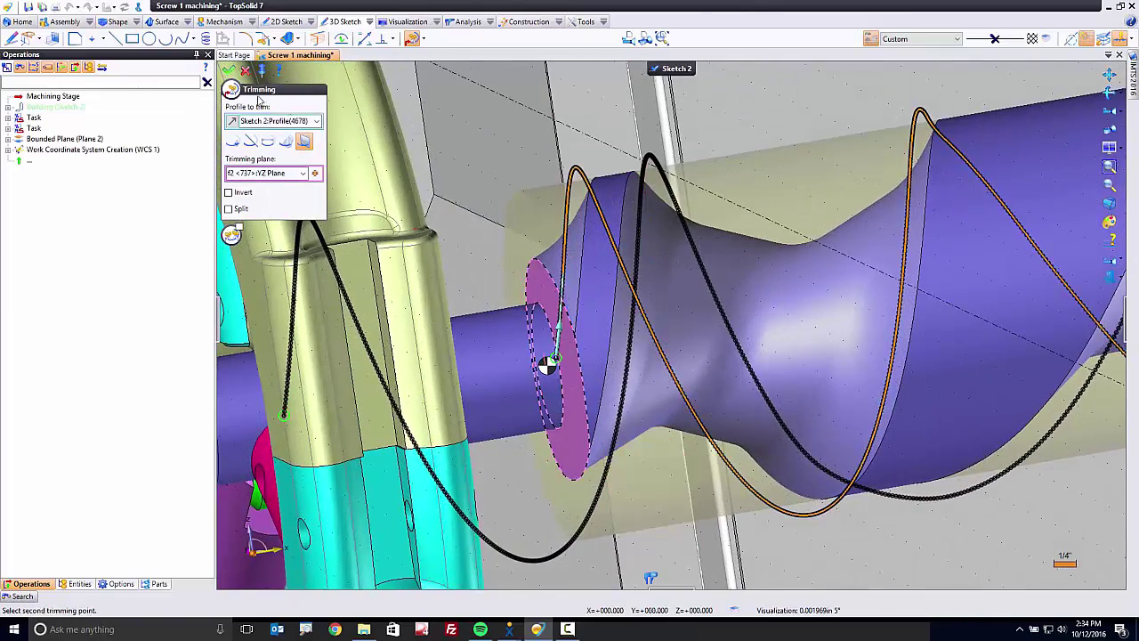
{"action": "key", "text": "Return"}
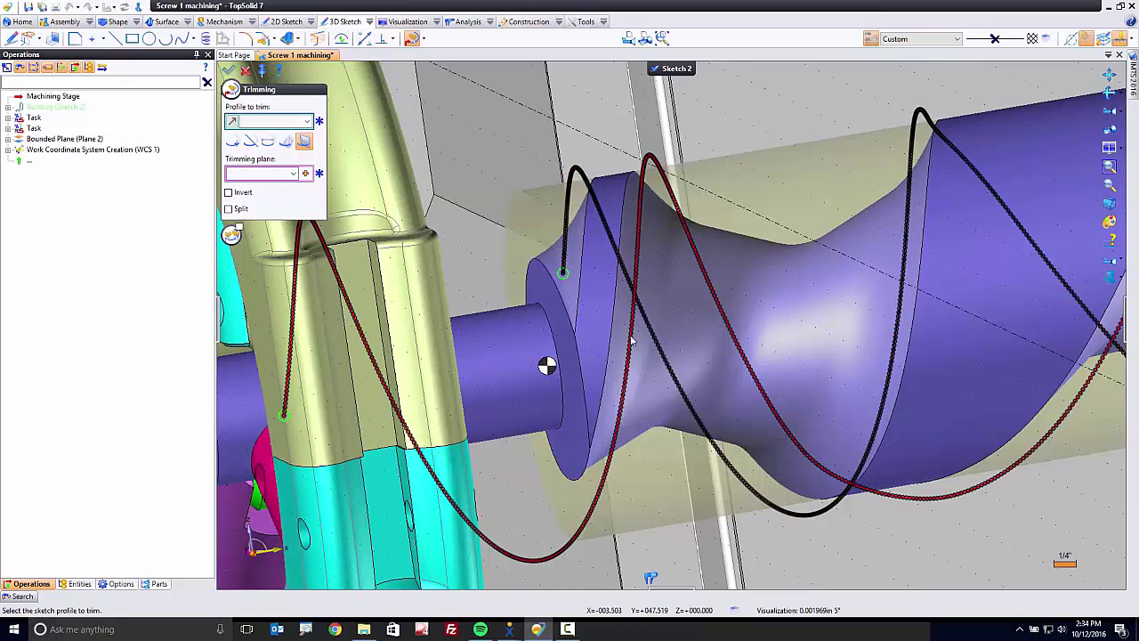
{"action": "left_click", "coordinate": [629, 338]}
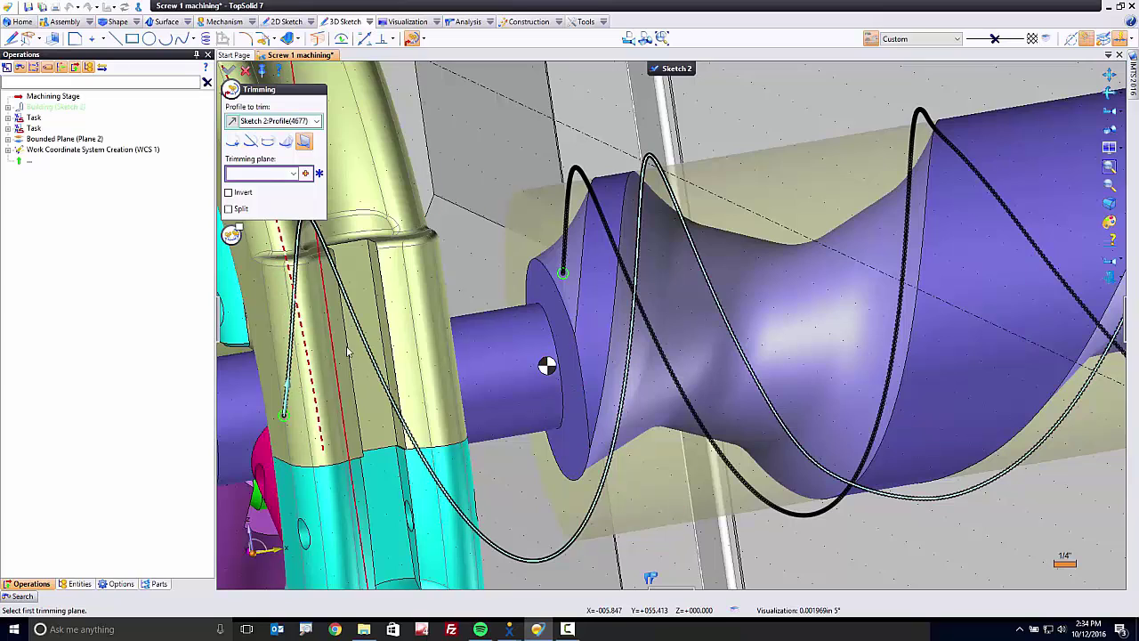
{"action": "left_click", "coordinate": [580, 429]}
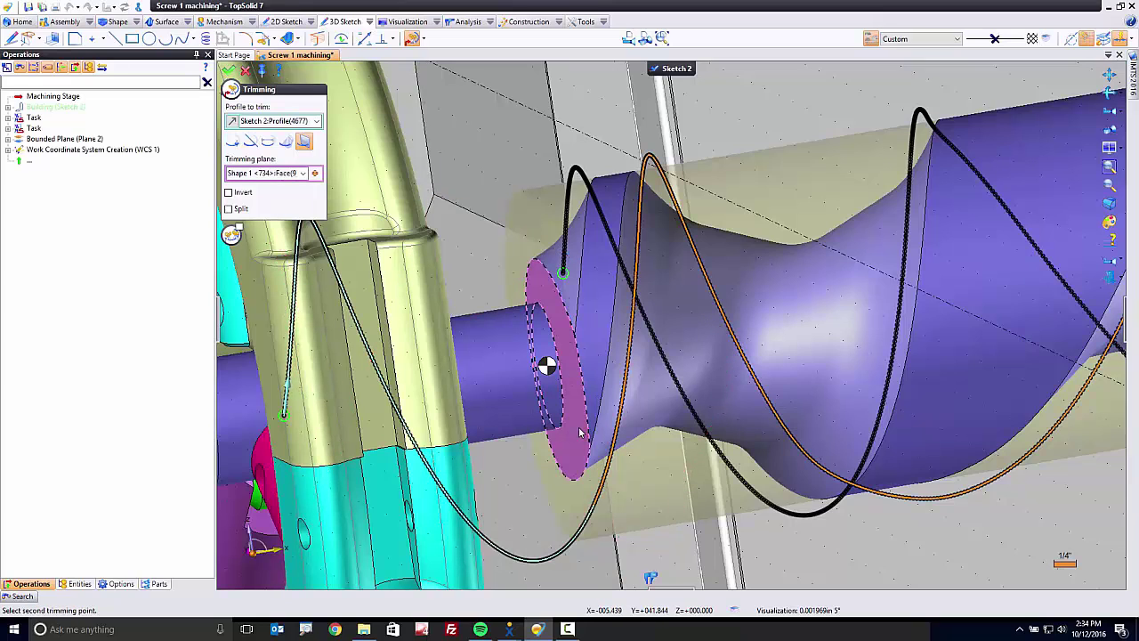
{"action": "left_click", "coordinate": [229, 71]}
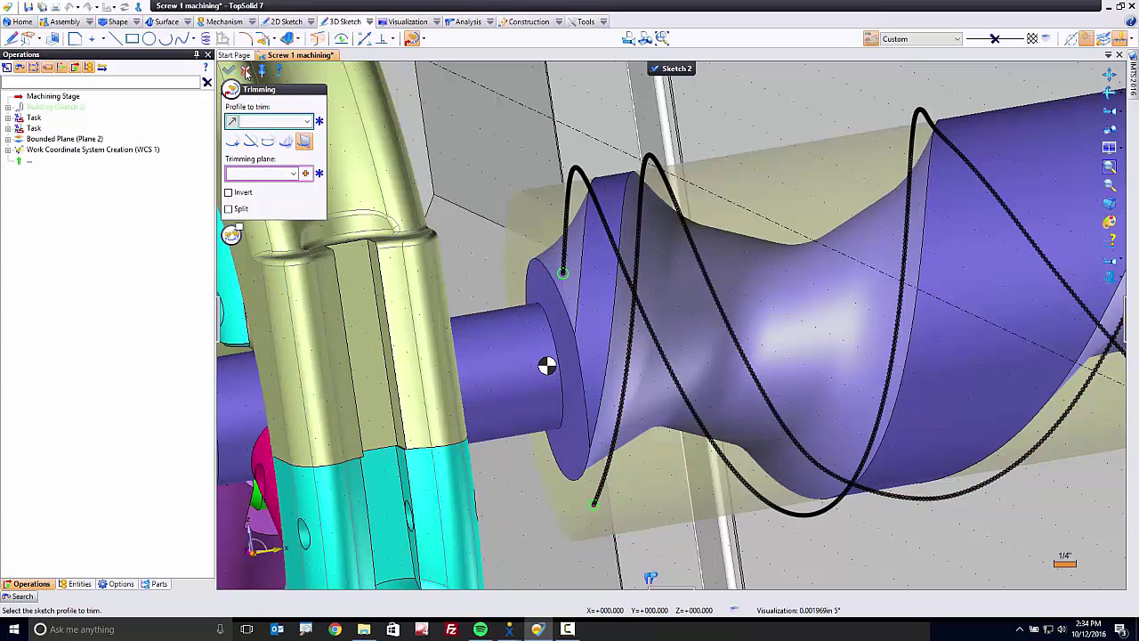
{"action": "left_click", "coordinate": [246, 72]}
{"action": "left_click", "coordinate": [656, 70]}
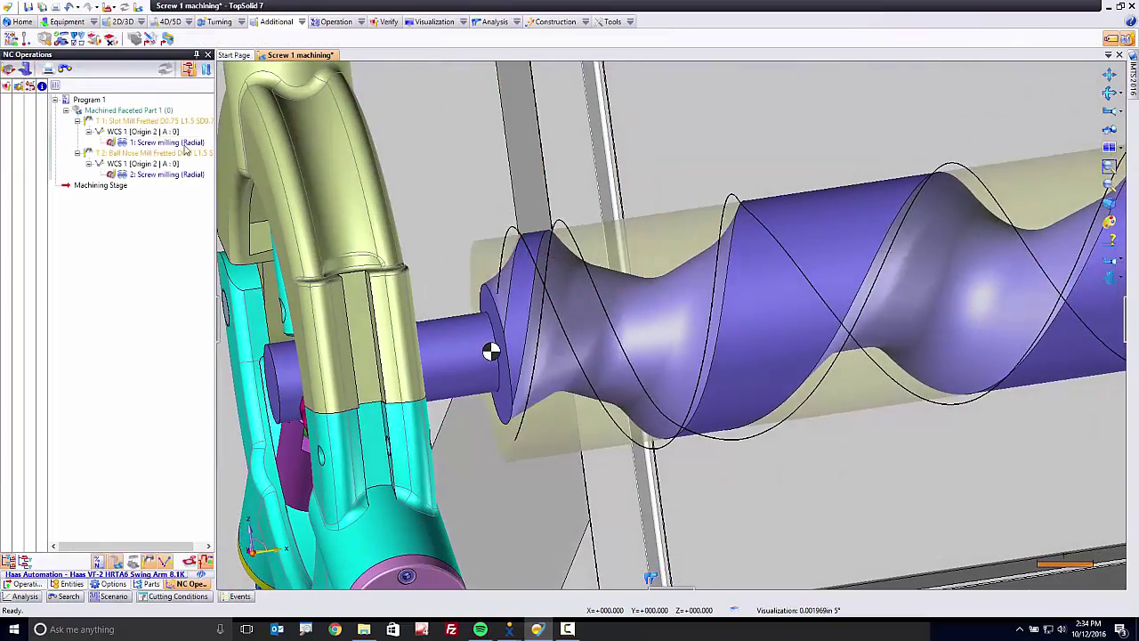
Review the first and second curves in the finishing operation's geometry settings without changing them
{"action": "left_click", "coordinate": [159, 174]}
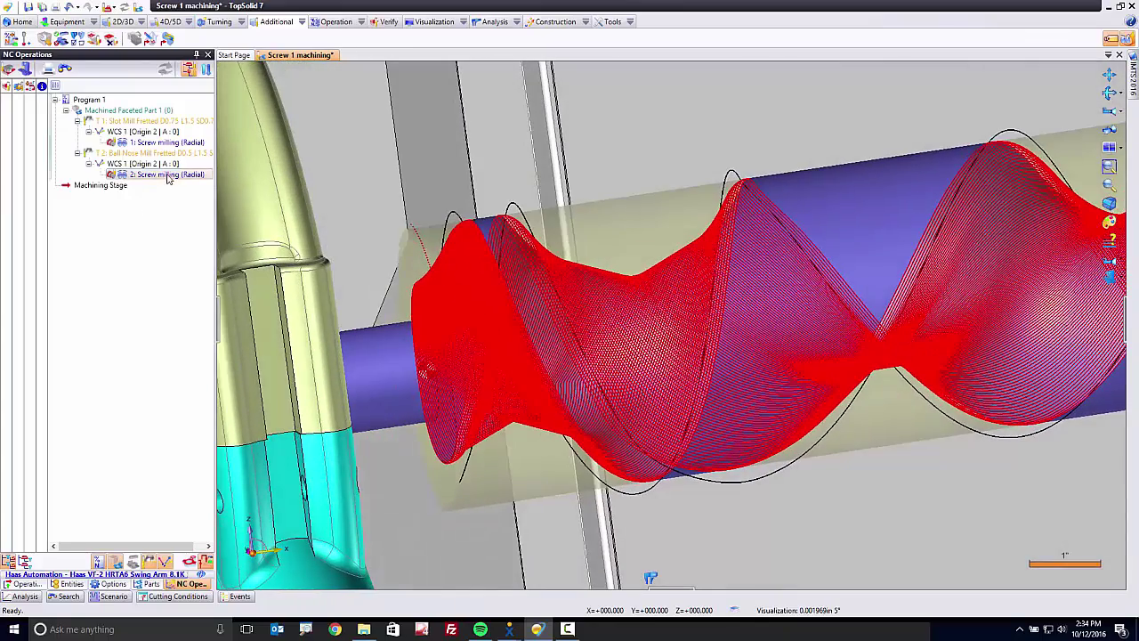
{"action": "left_click", "coordinate": [165, 175]}
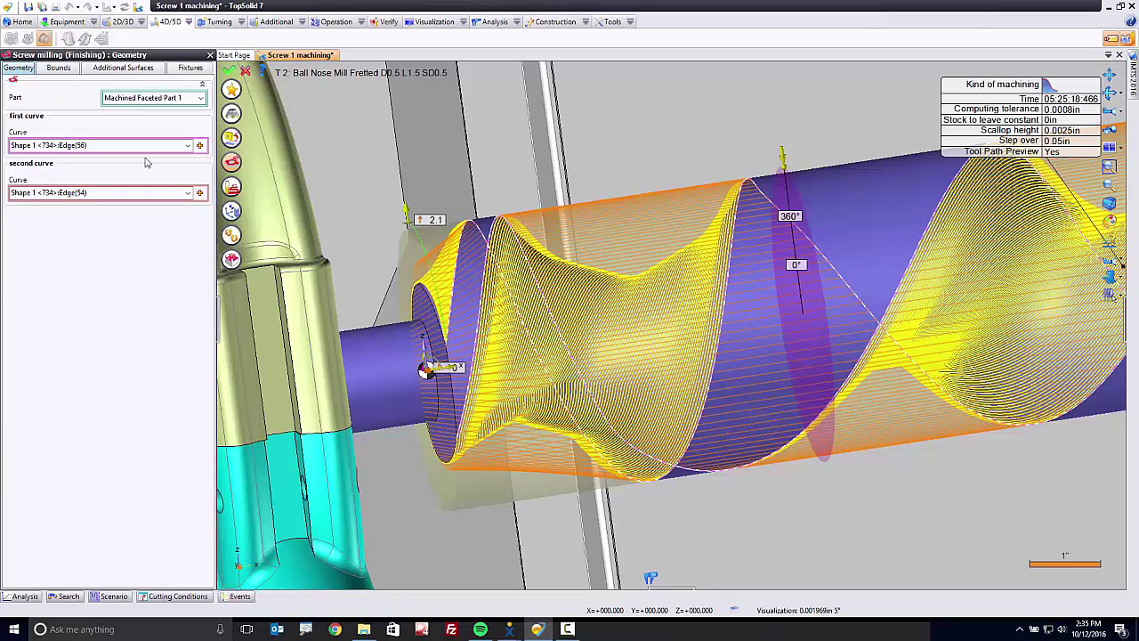
{"action": "left_click", "coordinate": [246, 70]}
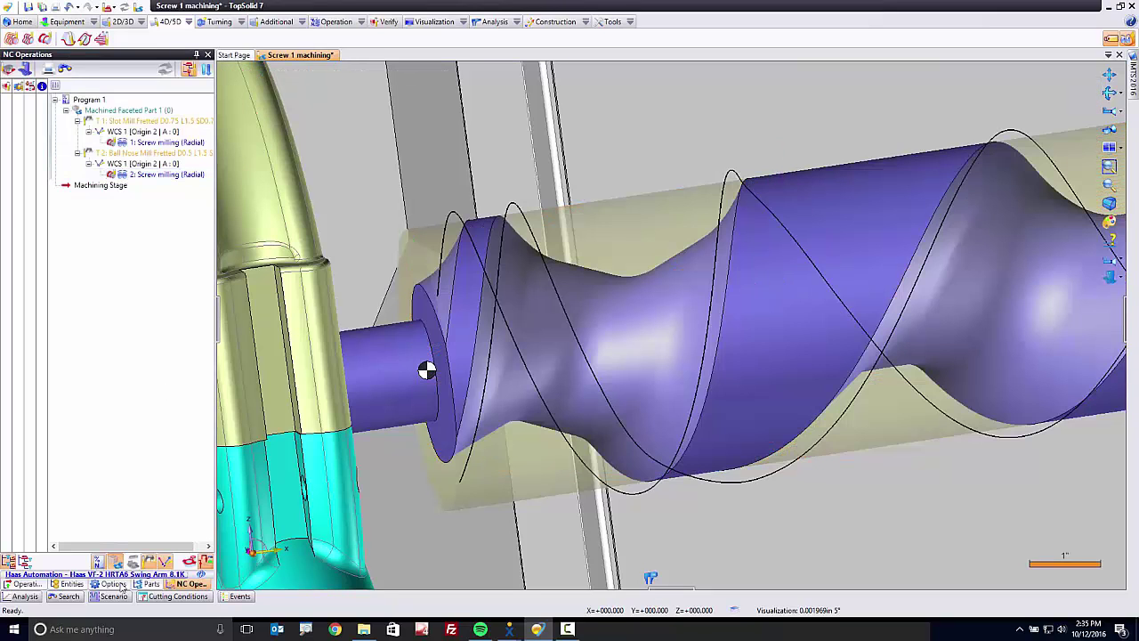
Reorder the operations tree so Building (Sketch 2) sits below both Task entries and directly above Bounded Plane (Plane 2)
{"action": "left_click", "coordinate": [26, 584]}
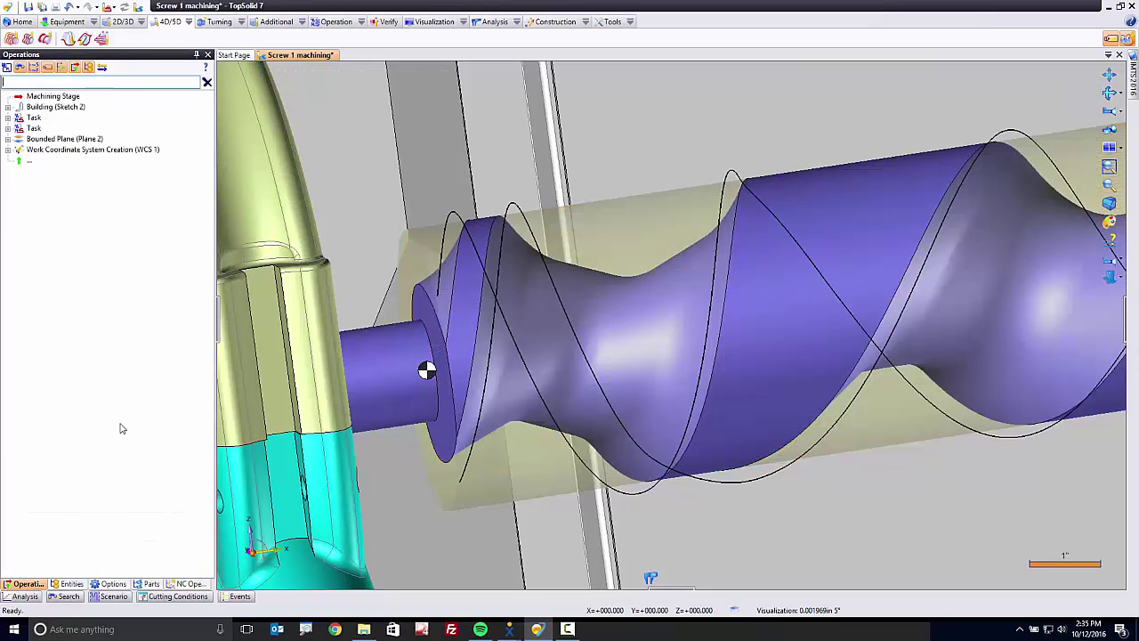
{"action": "left_click", "coordinate": [43, 108]}
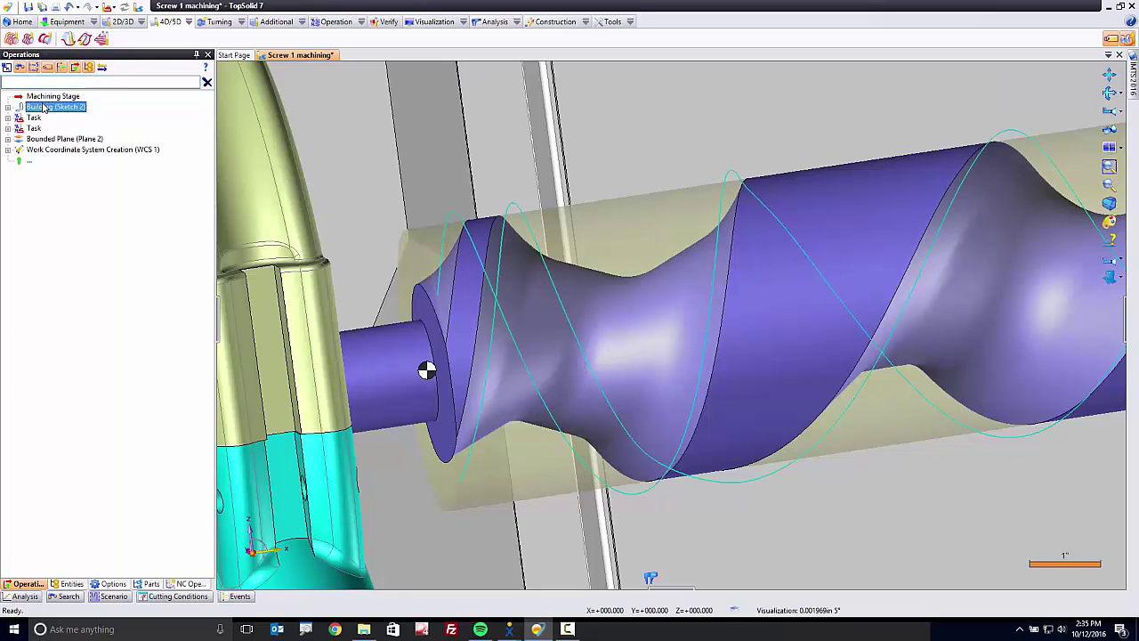
{"action": "left_click_drag", "start_coordinate": [50, 133], "coordinate": [51, 133]}
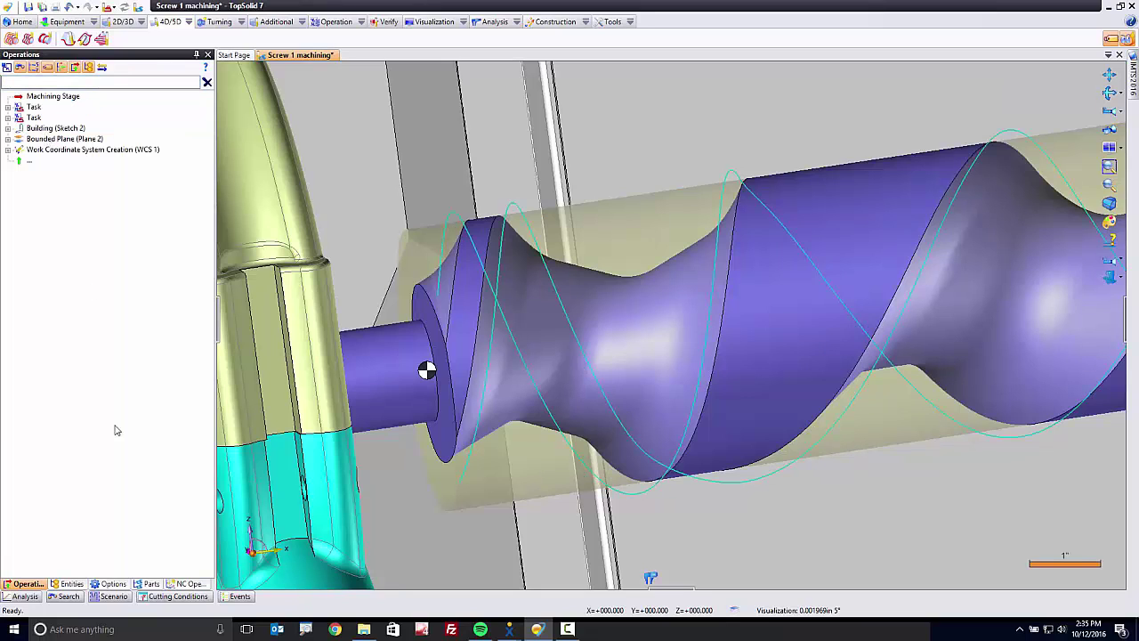
Replace the first and second curve edges in the ball-nose finishing operation's geometry with the two Sketch 2 isoparametric profiles
{"action": "left_click", "coordinate": [188, 584]}
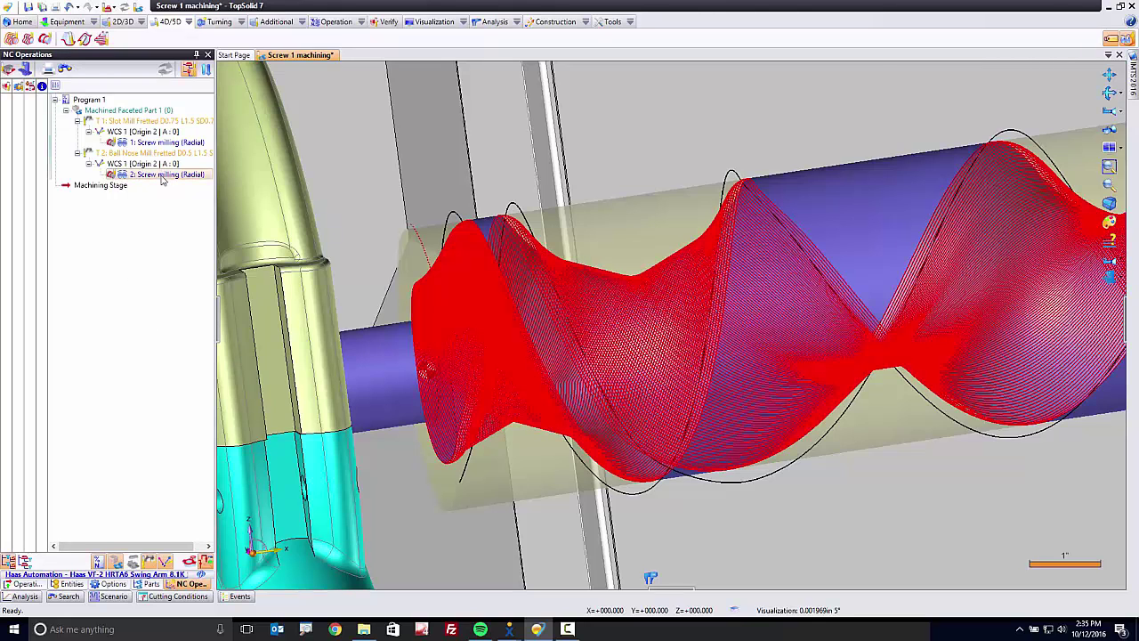
{"action": "left_click", "coordinate": [162, 176]}
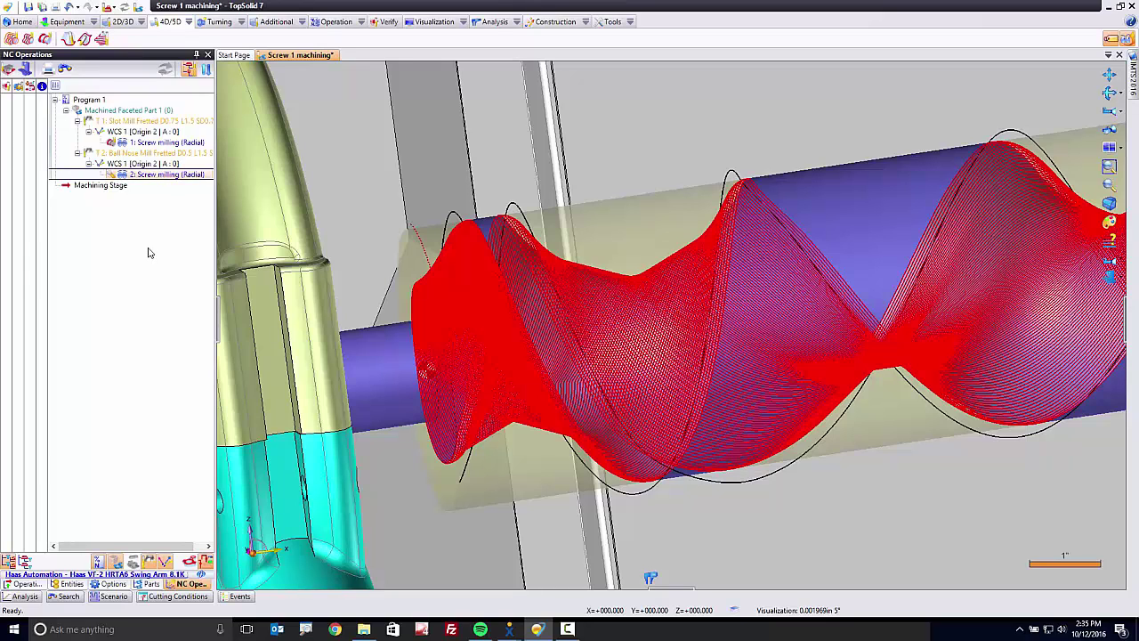
{"action": "left_click", "coordinate": [231, 164]}
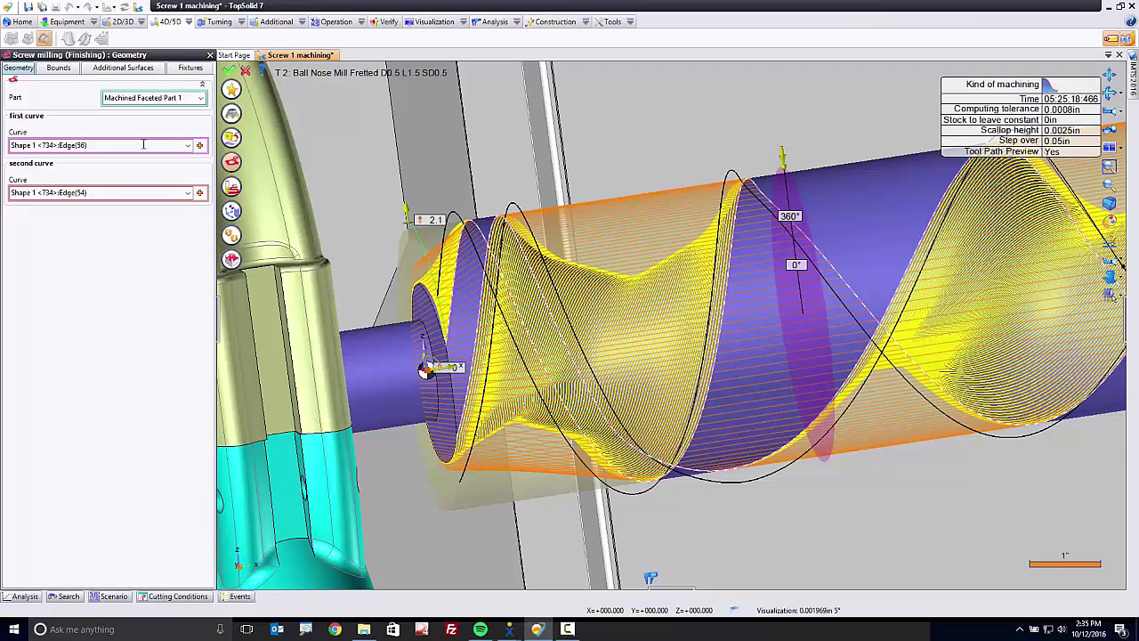
{"action": "left_click", "coordinate": [142, 144]}
{"action": "key", "text": "Delete"}
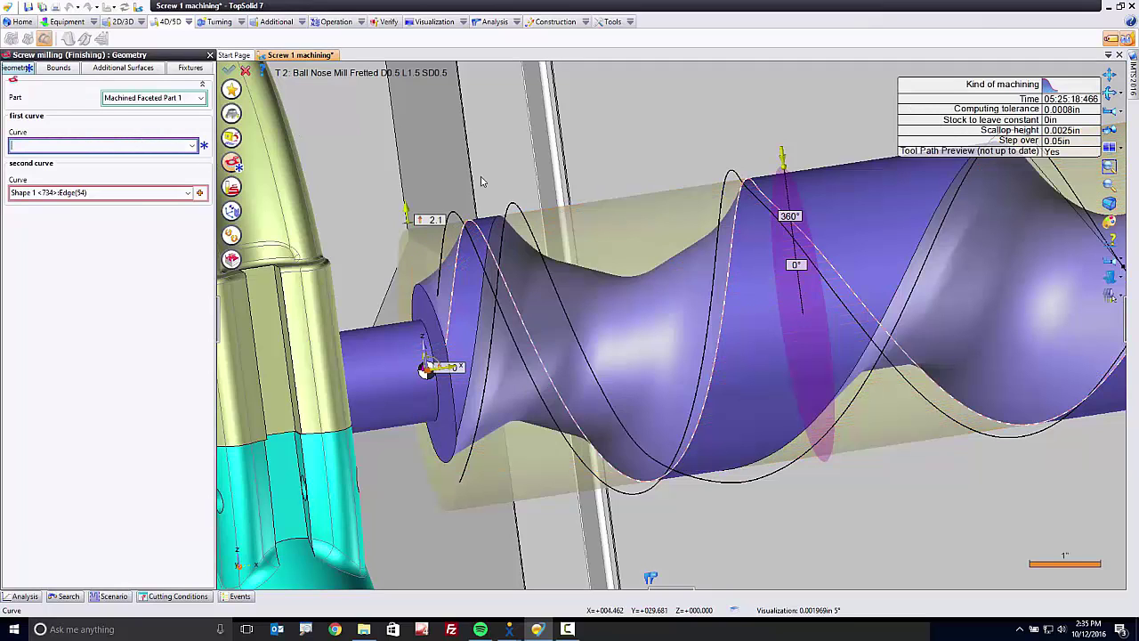
{"action": "left_click", "coordinate": [168, 193]}
{"action": "key", "text": "Delete"}
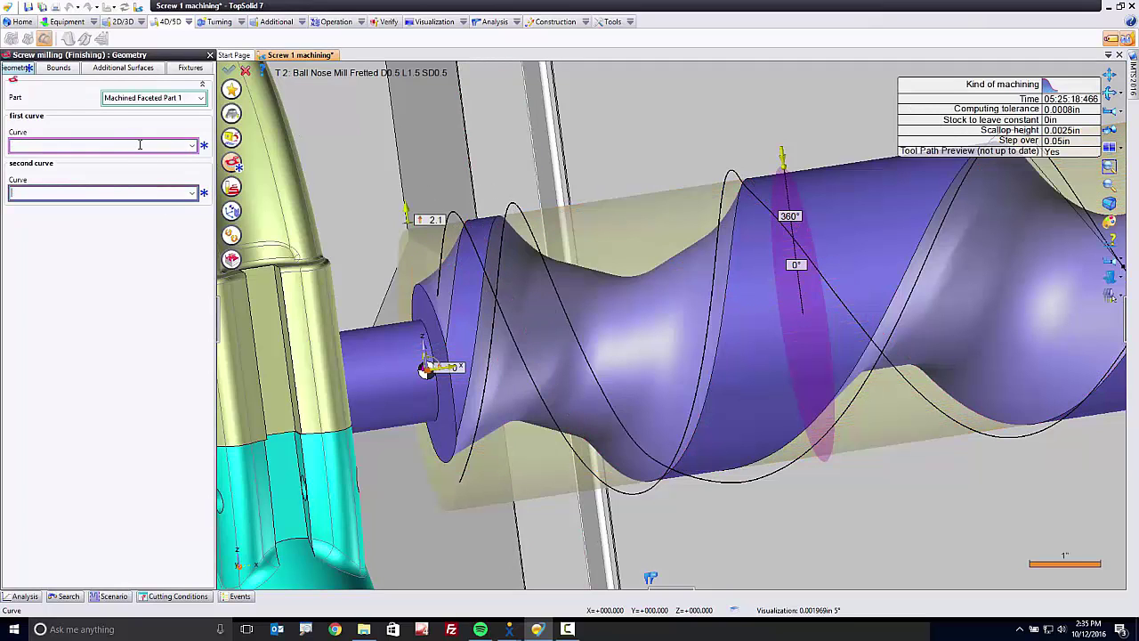
{"action": "left_click", "coordinate": [506, 217]}
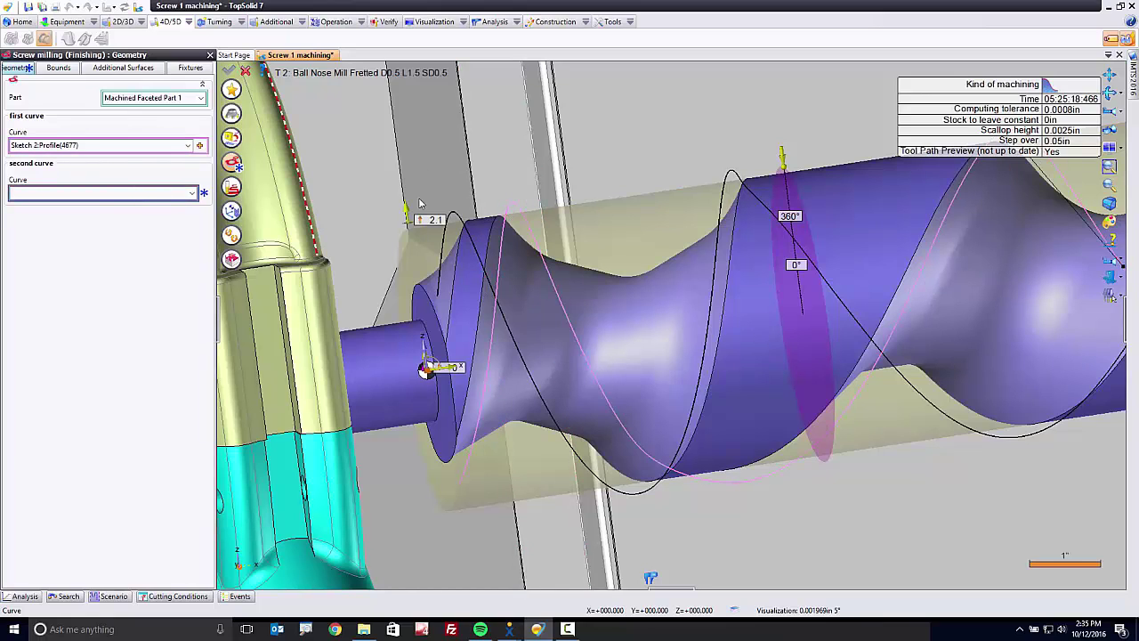
{"action": "left_click", "coordinate": [726, 189]}
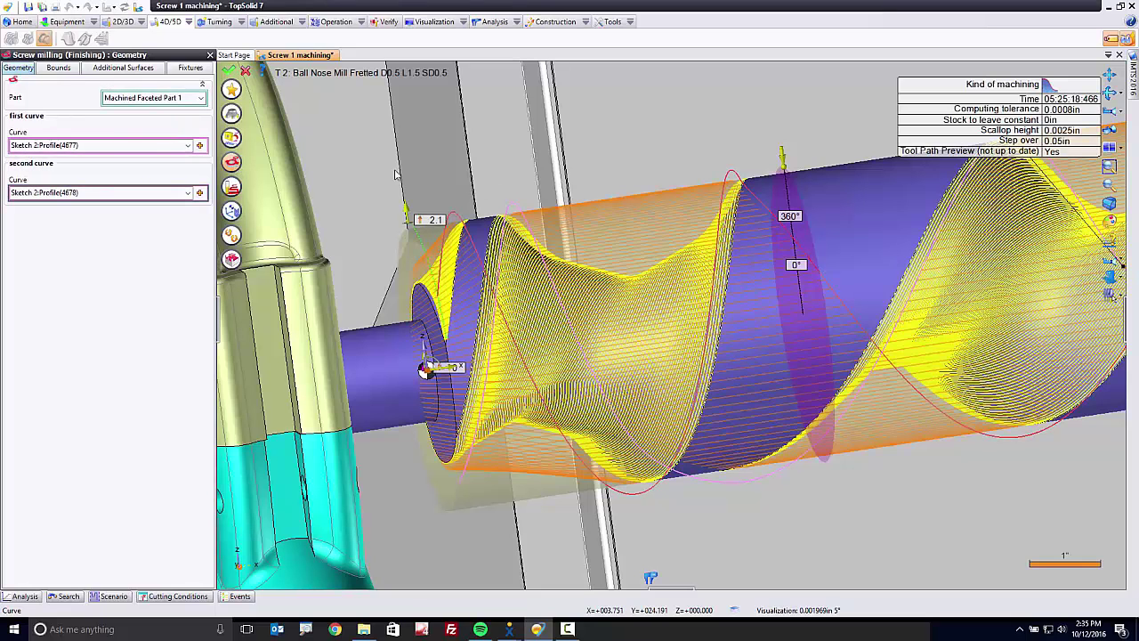
{"action": "left_click", "coordinate": [229, 71]}
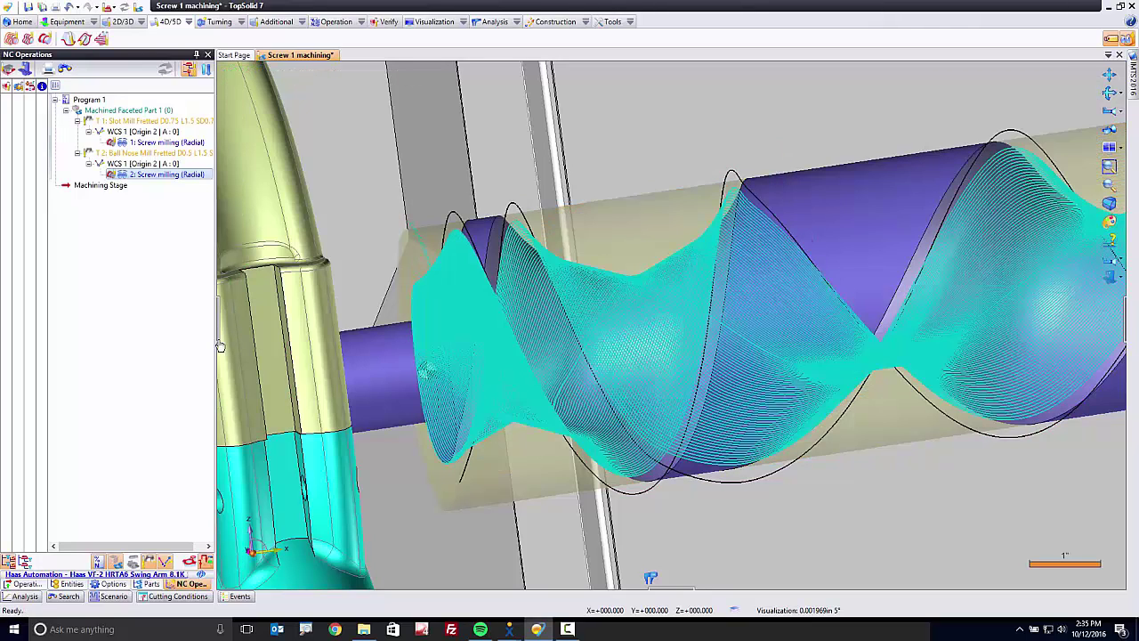
Simulate the ball-nose finishing Screw milling (Radial) operation to check the tool at the flute edge, and exit the simulation
{"action": "right_click", "coordinate": [111, 174]}
{"action": "left_click", "coordinate": [160, 300]}
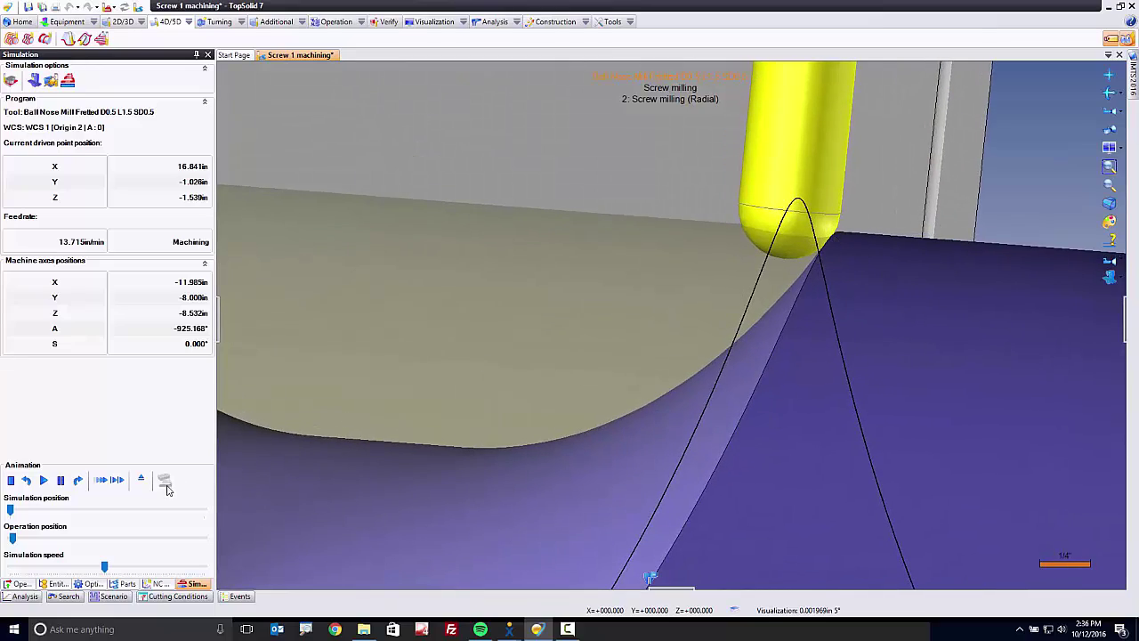
{"action": "key", "text": "Escape"}
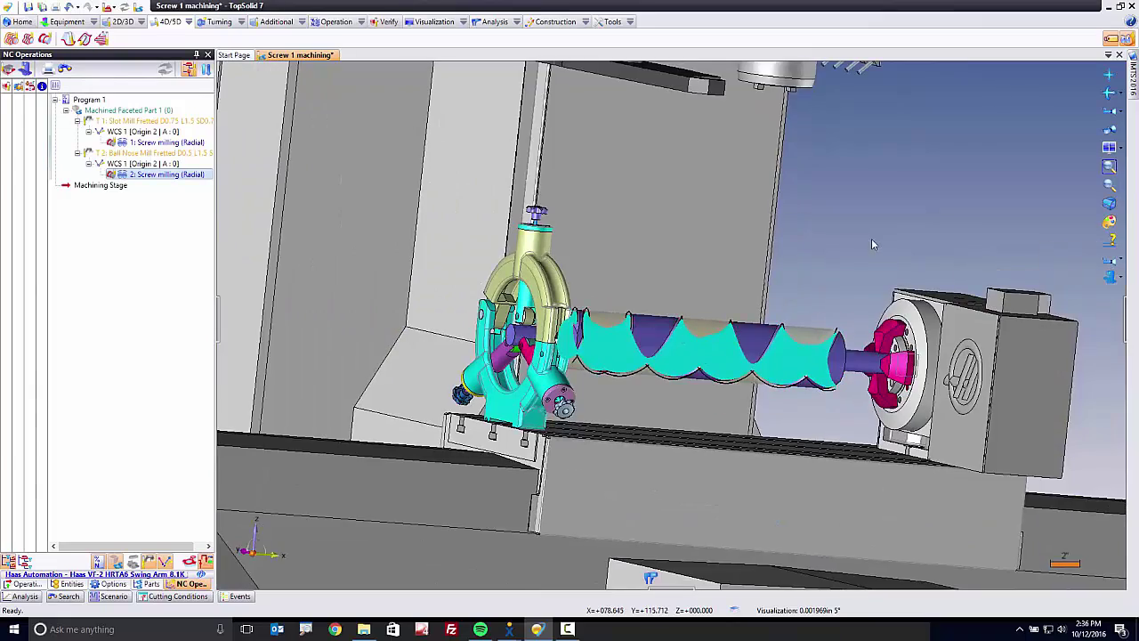
{"action": "left_click", "coordinate": [840, 234]}
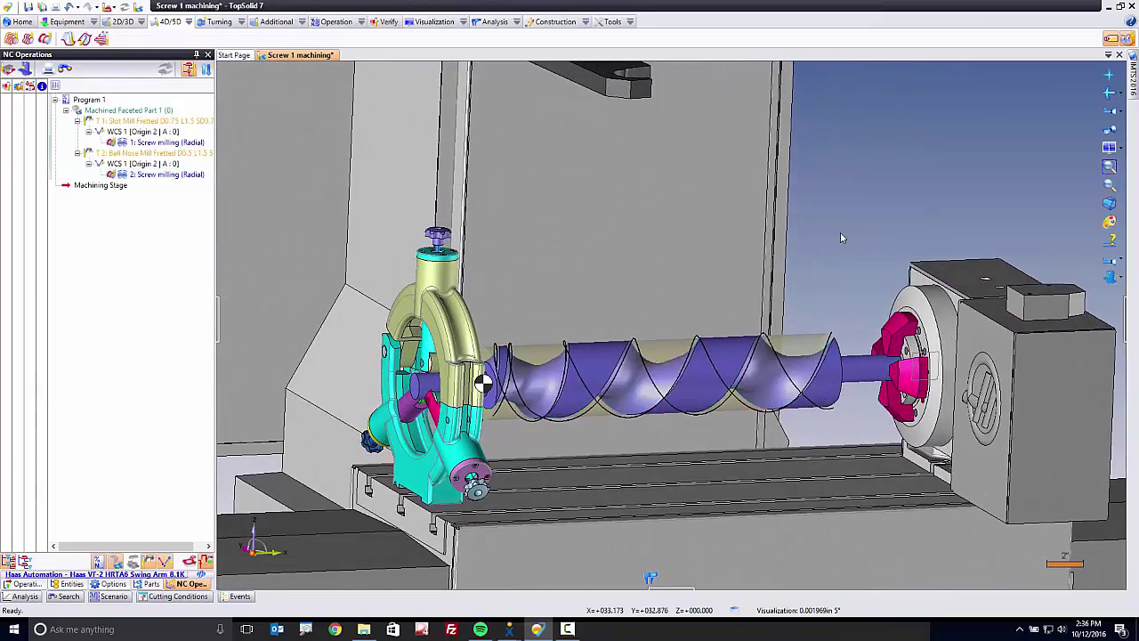